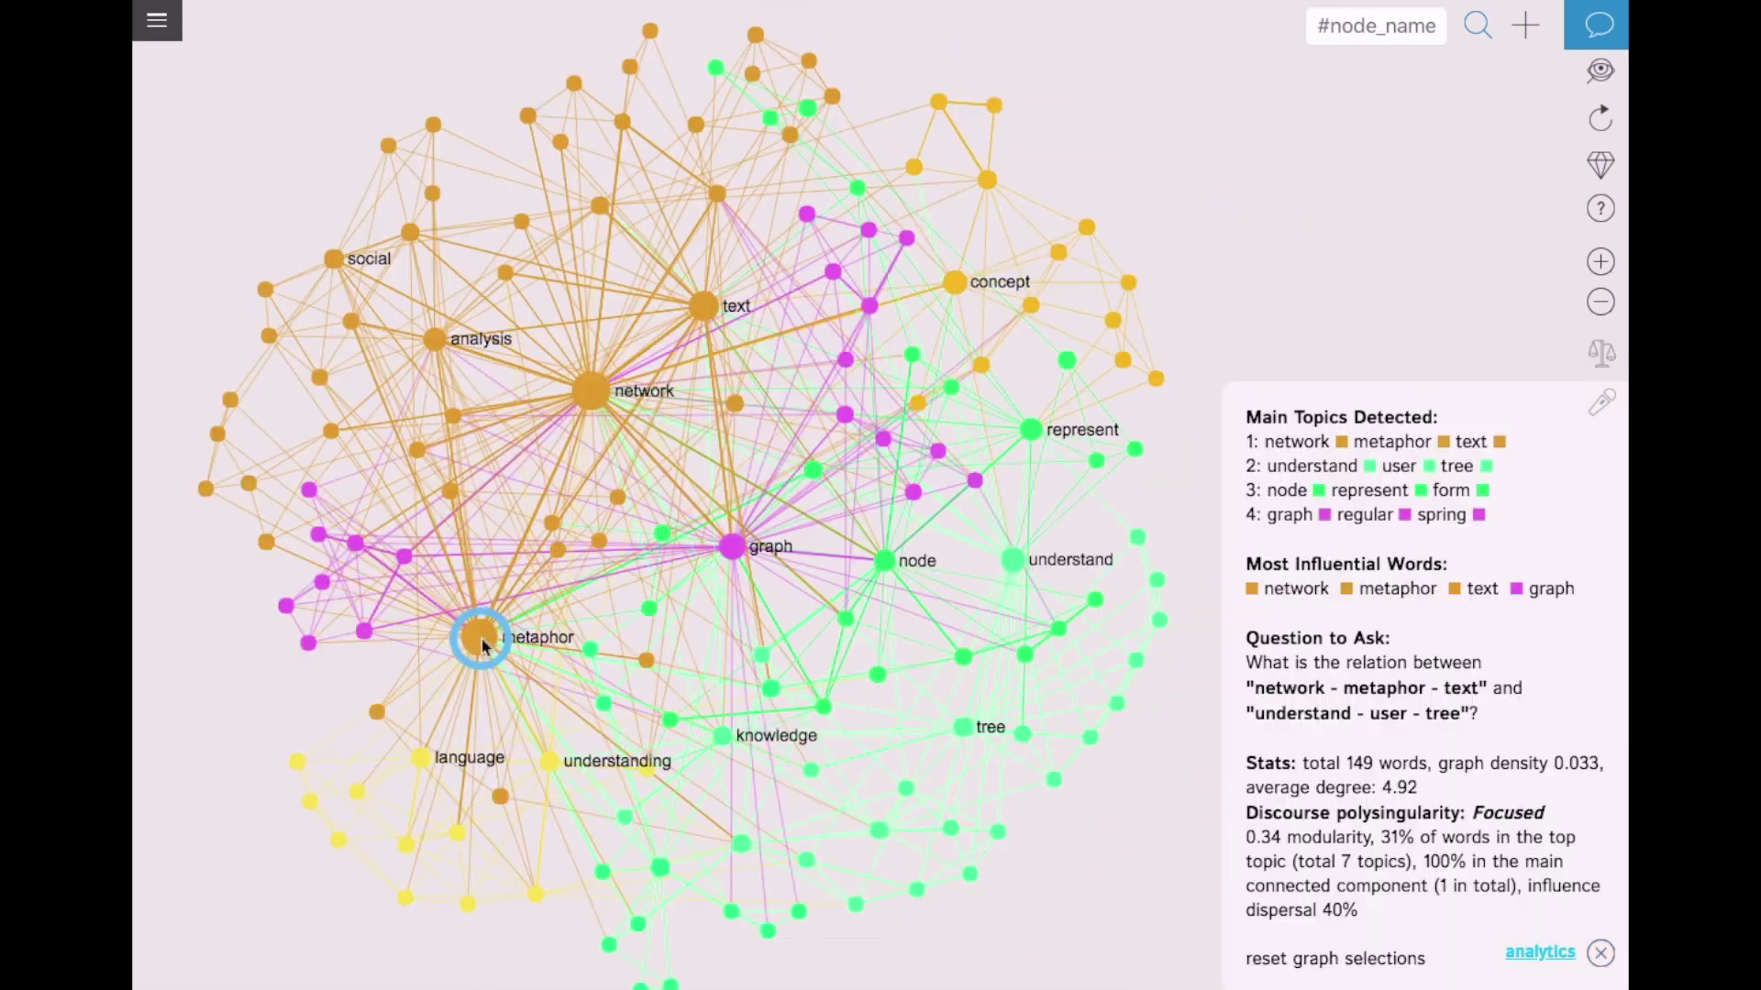
Step: Select the words network, metaphor, text and graph in the existing graph
{"action": "left_click", "coordinate": [476, 634]}
{"action": "left_click", "coordinate": [630, 385]}
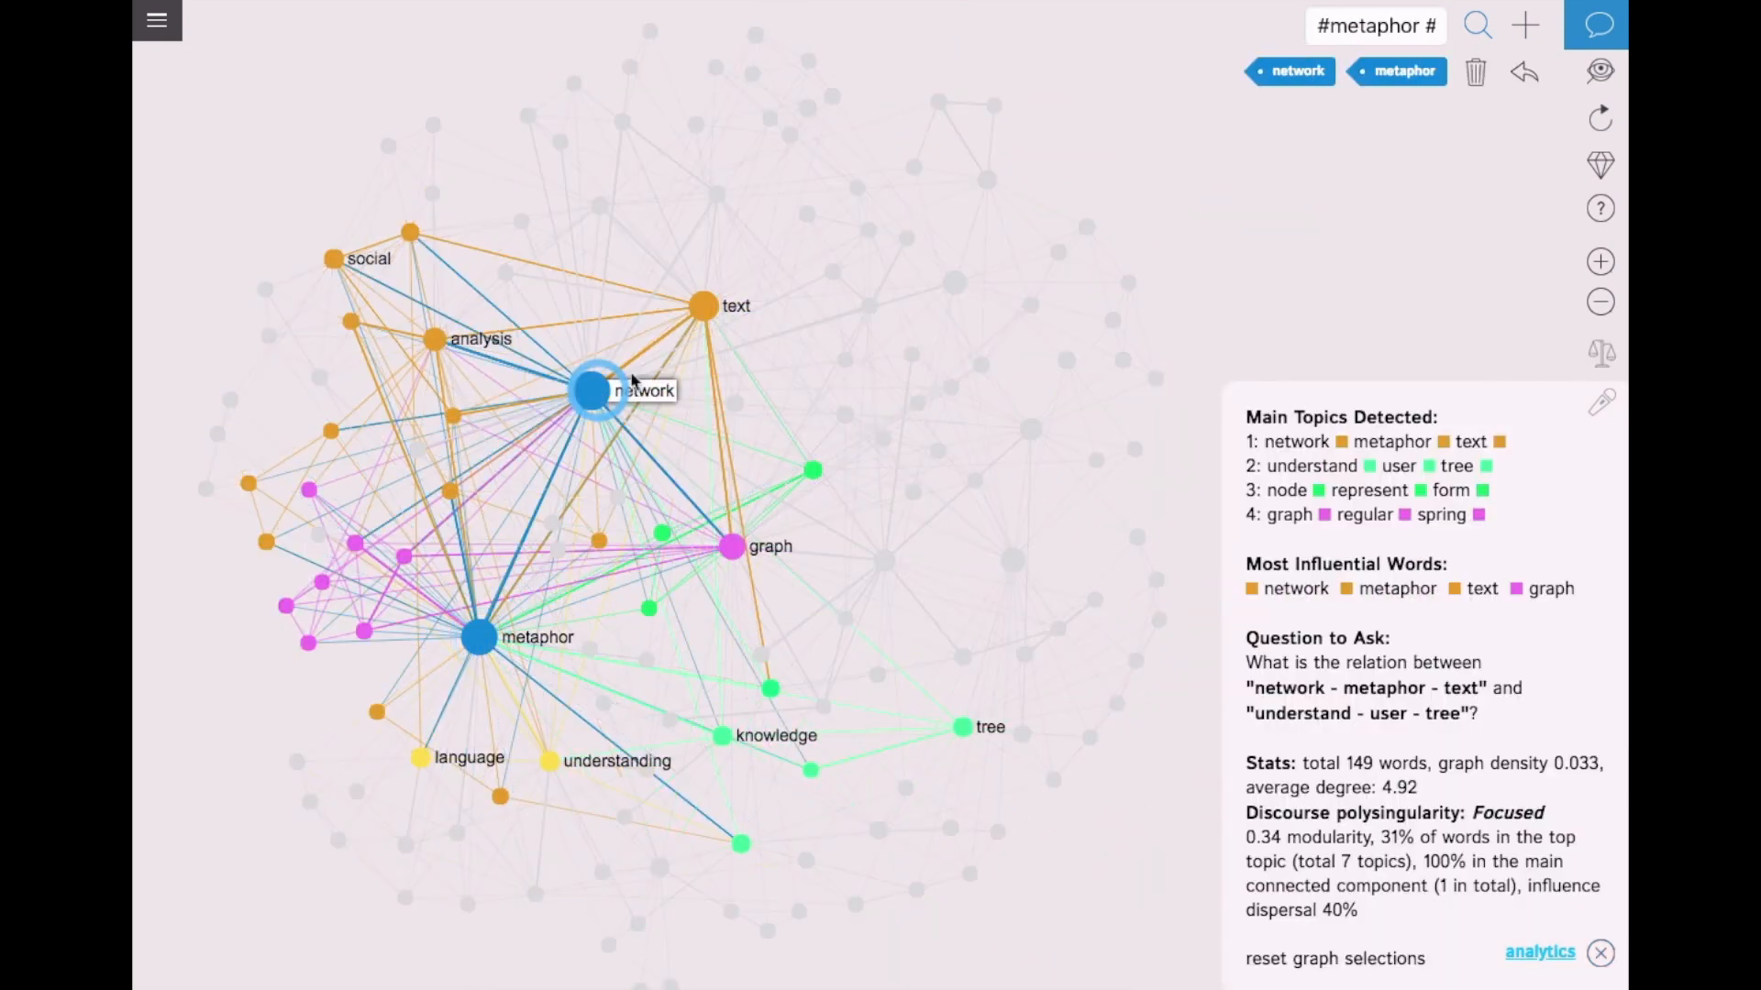
{"action": "left_click", "coordinate": [702, 305]}
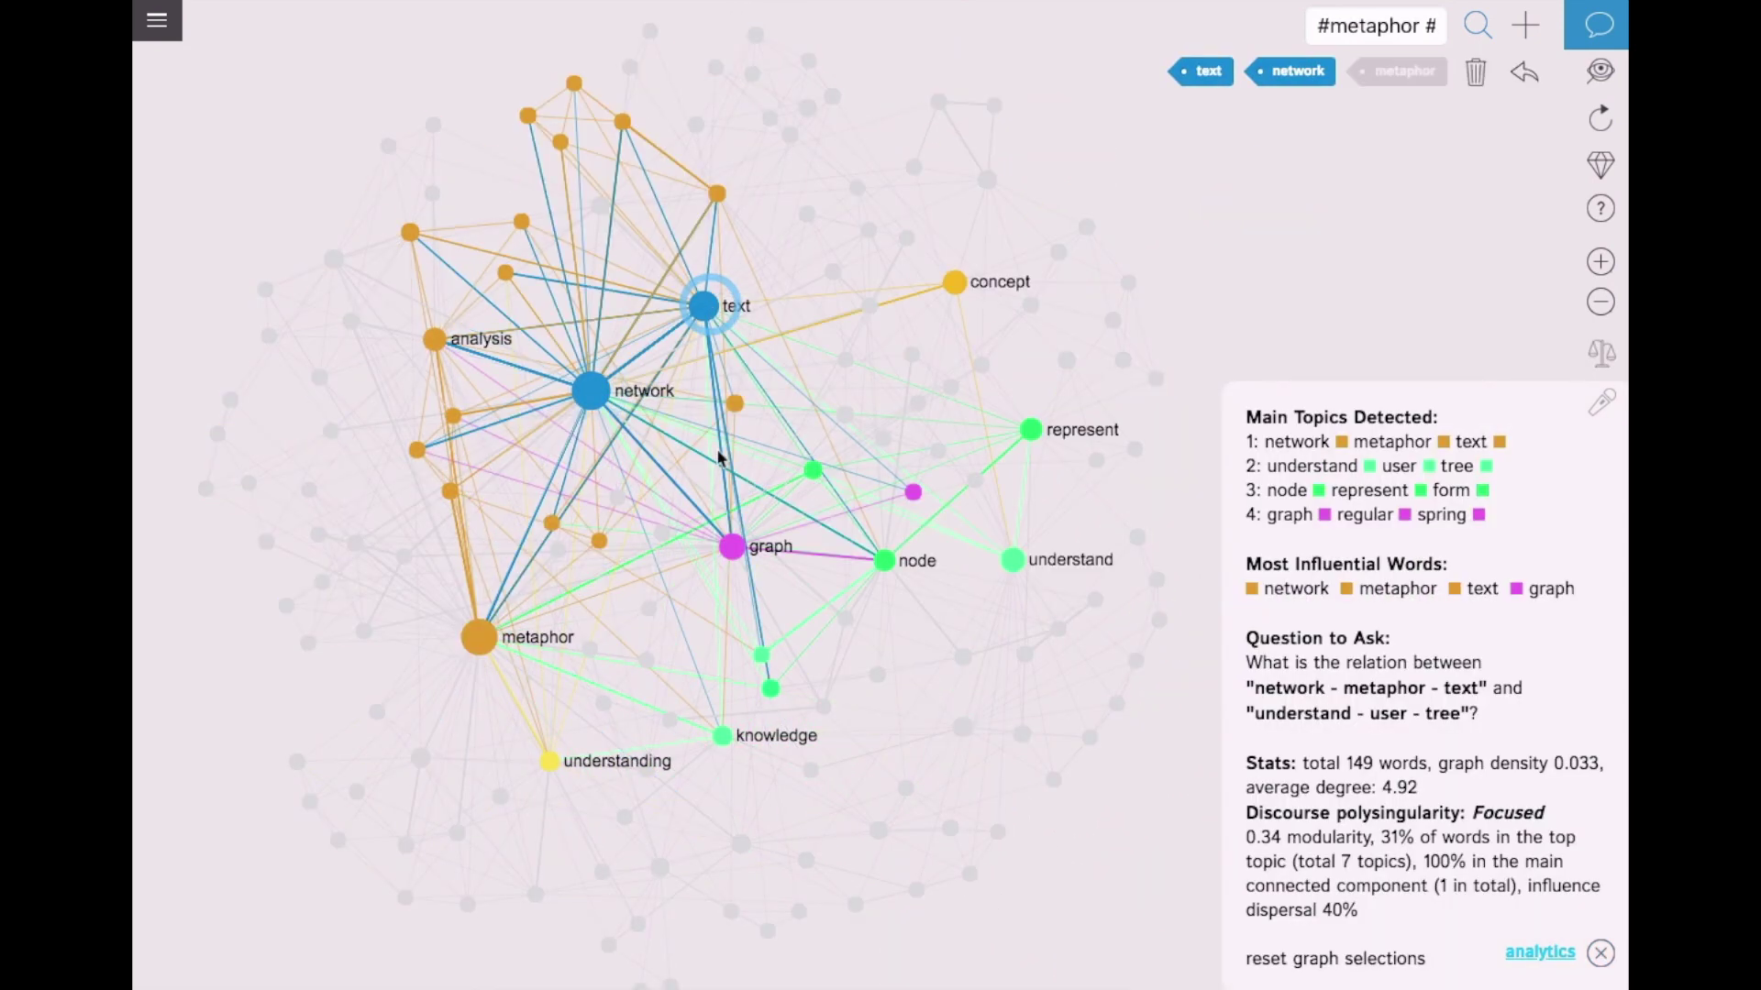
{"action": "left_click", "coordinate": [732, 550]}
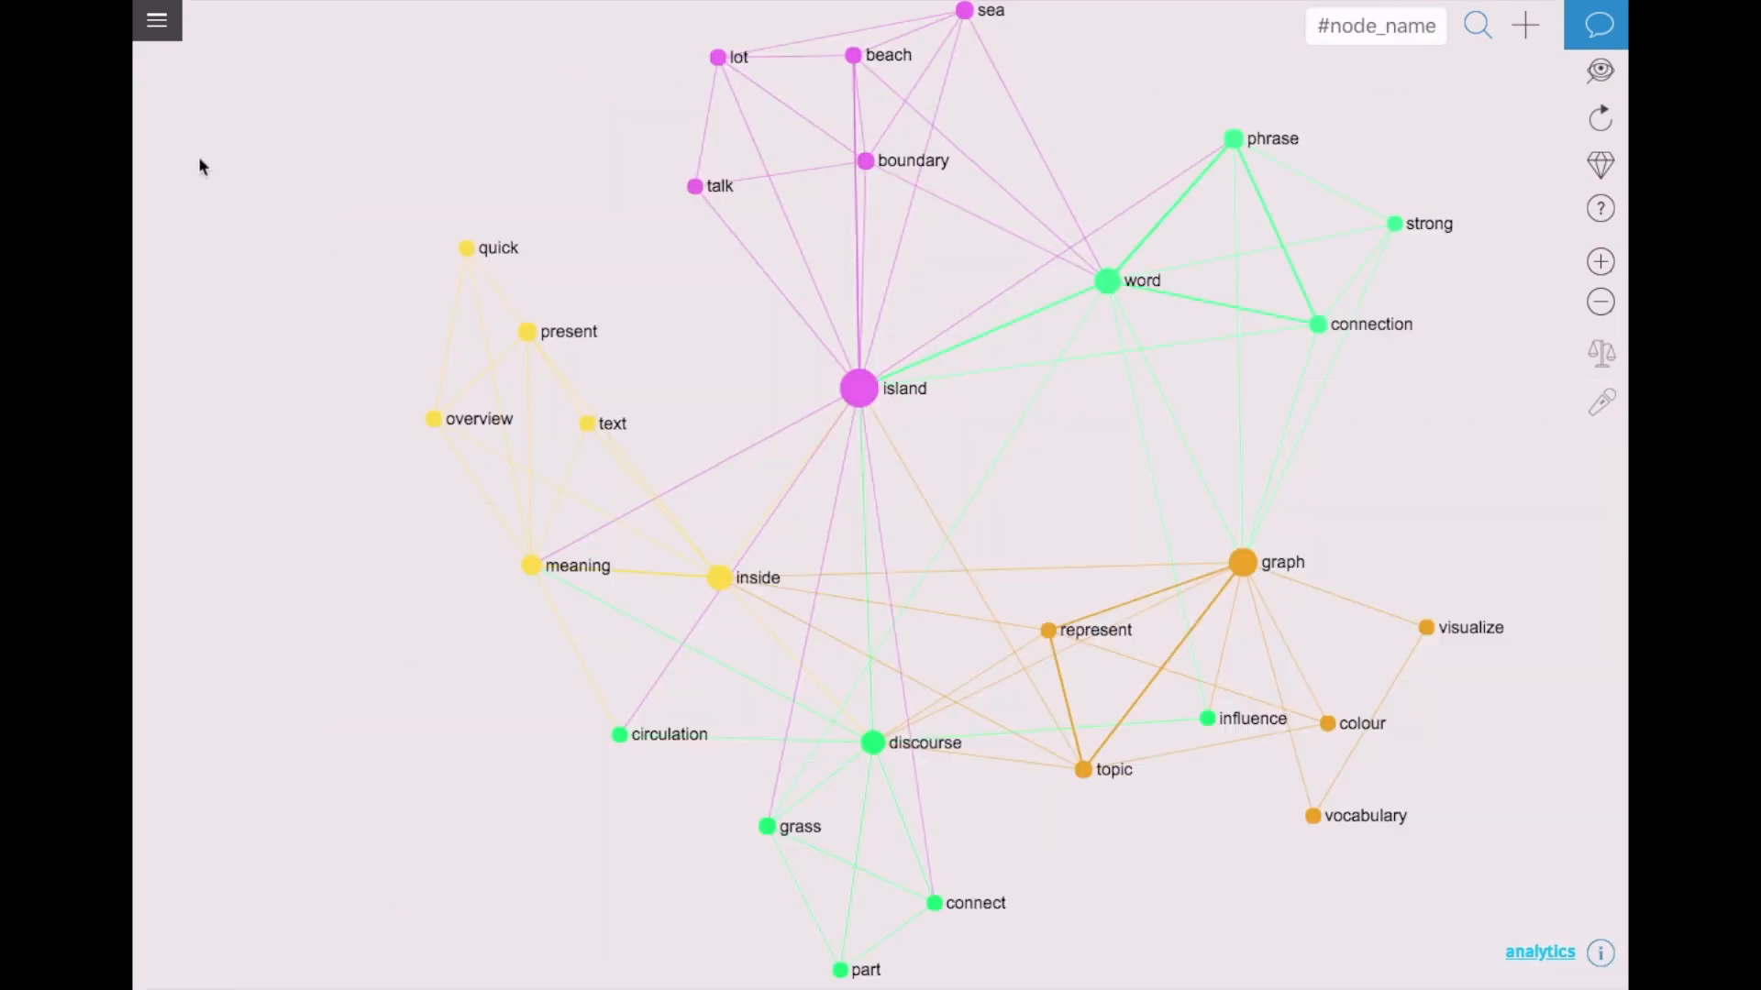
Step: Create and load a new empty context from the contexts sidebar
{"action": "left_click", "coordinate": [158, 19]}
{"action": "left_click", "coordinate": [205, 234]}
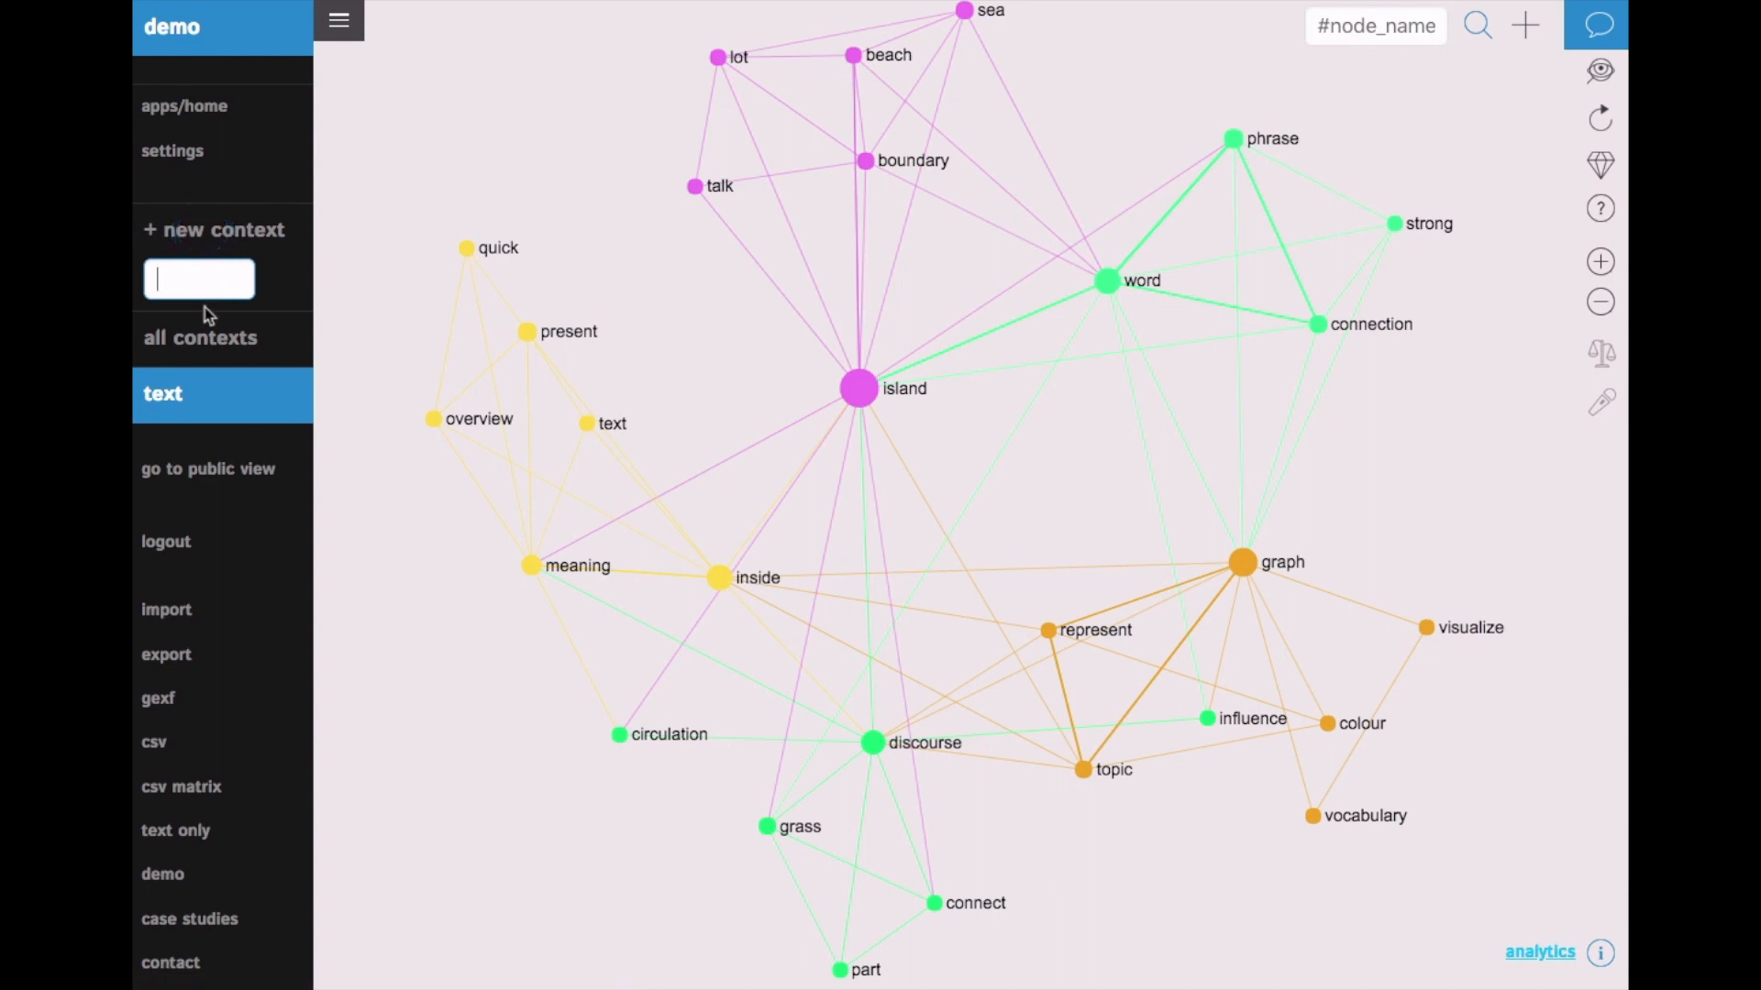
{"action": "type", "text": "new"}
{"action": "key", "text": "Return"}
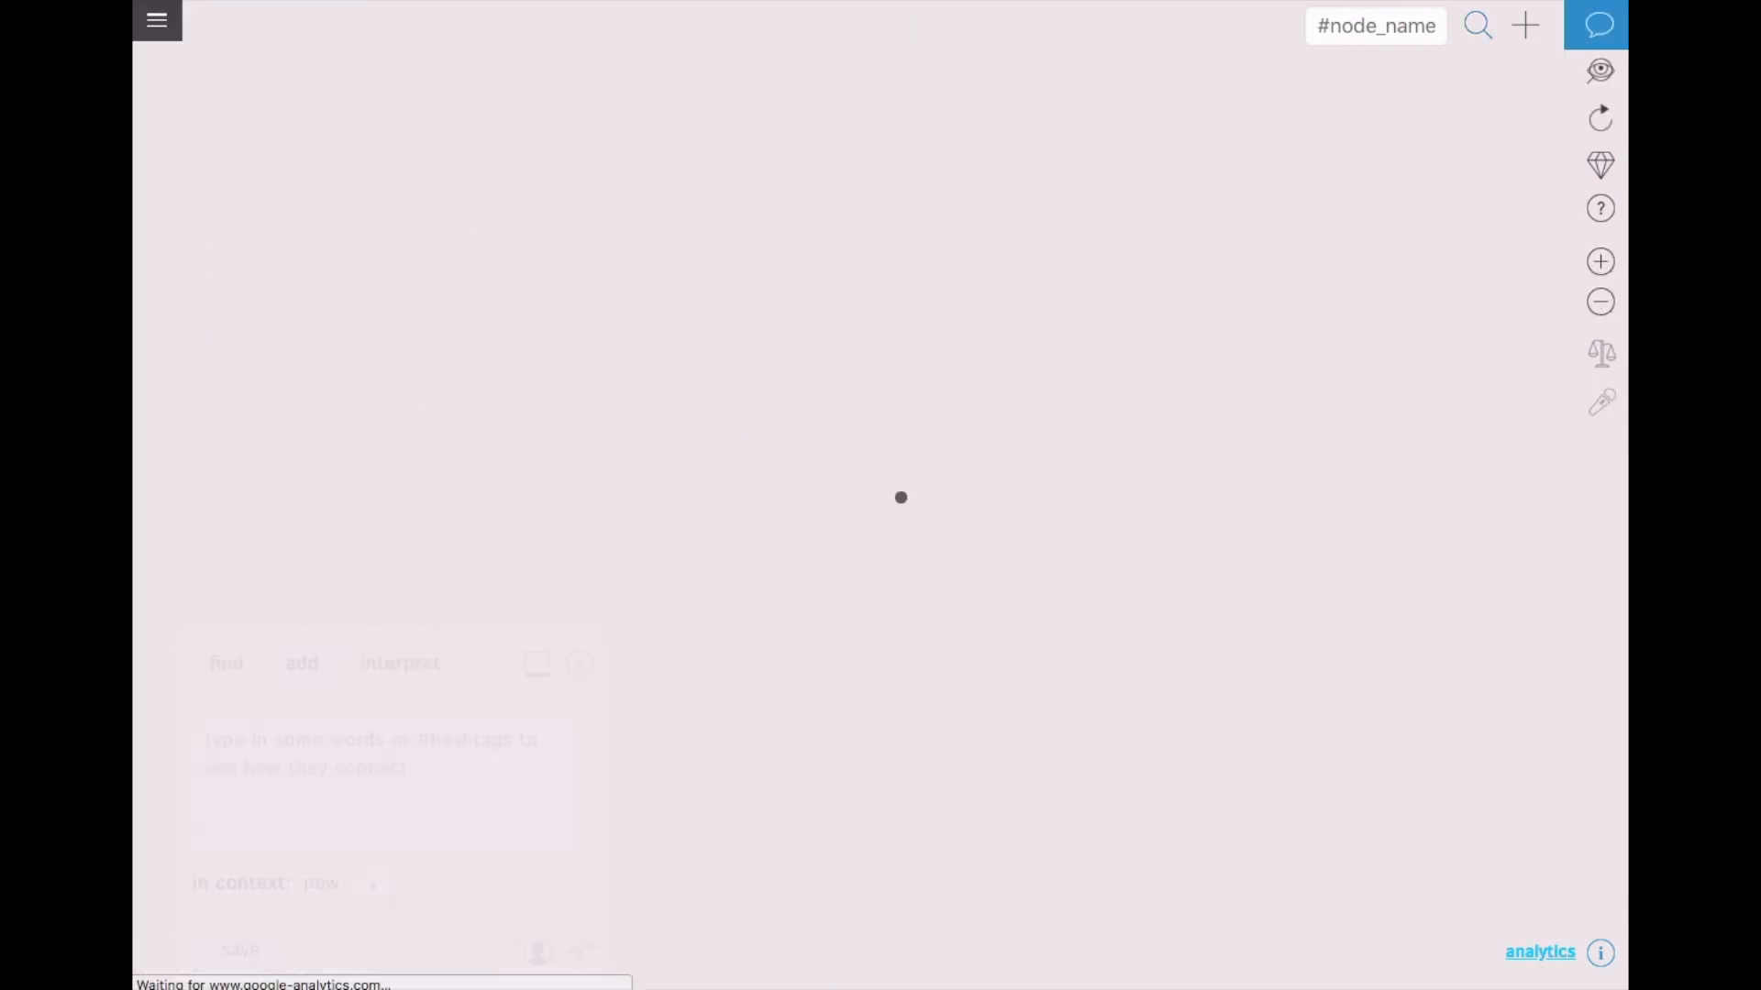
Step: Dictate a statement about words and phrases via voice input and save it to the graph
{"action": "left_click", "coordinate": [1598, 25]}
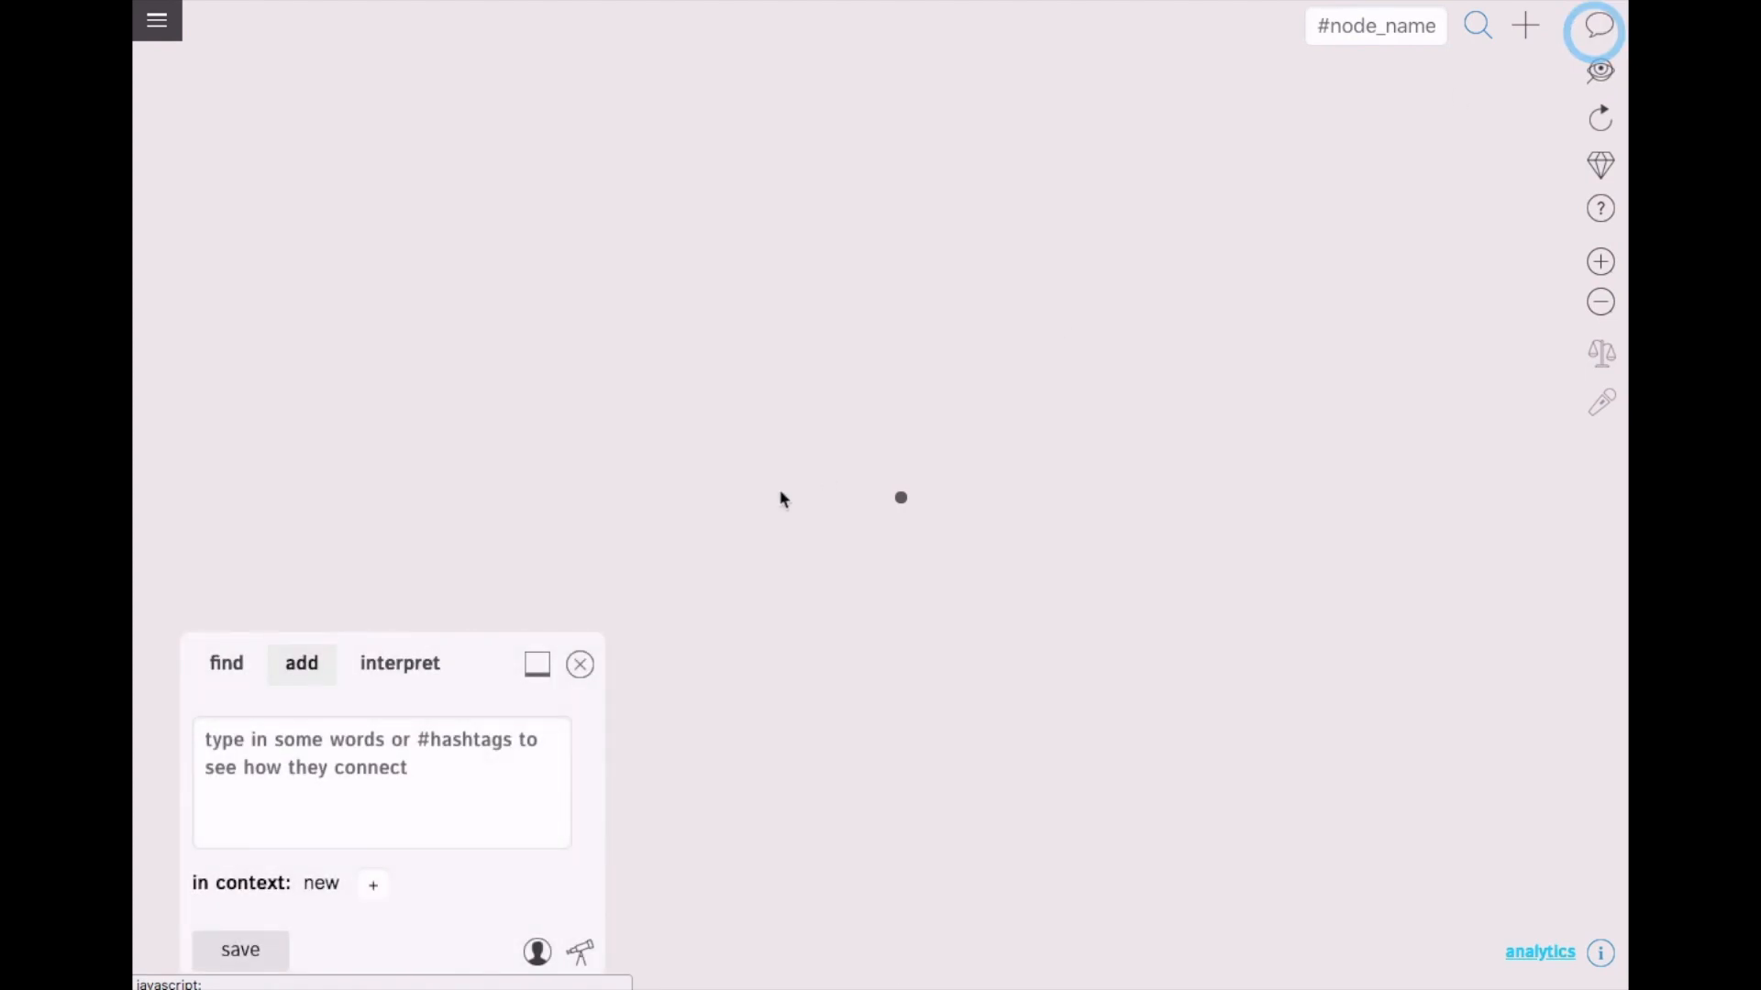
{"action": "left_click", "coordinate": [362, 768]}
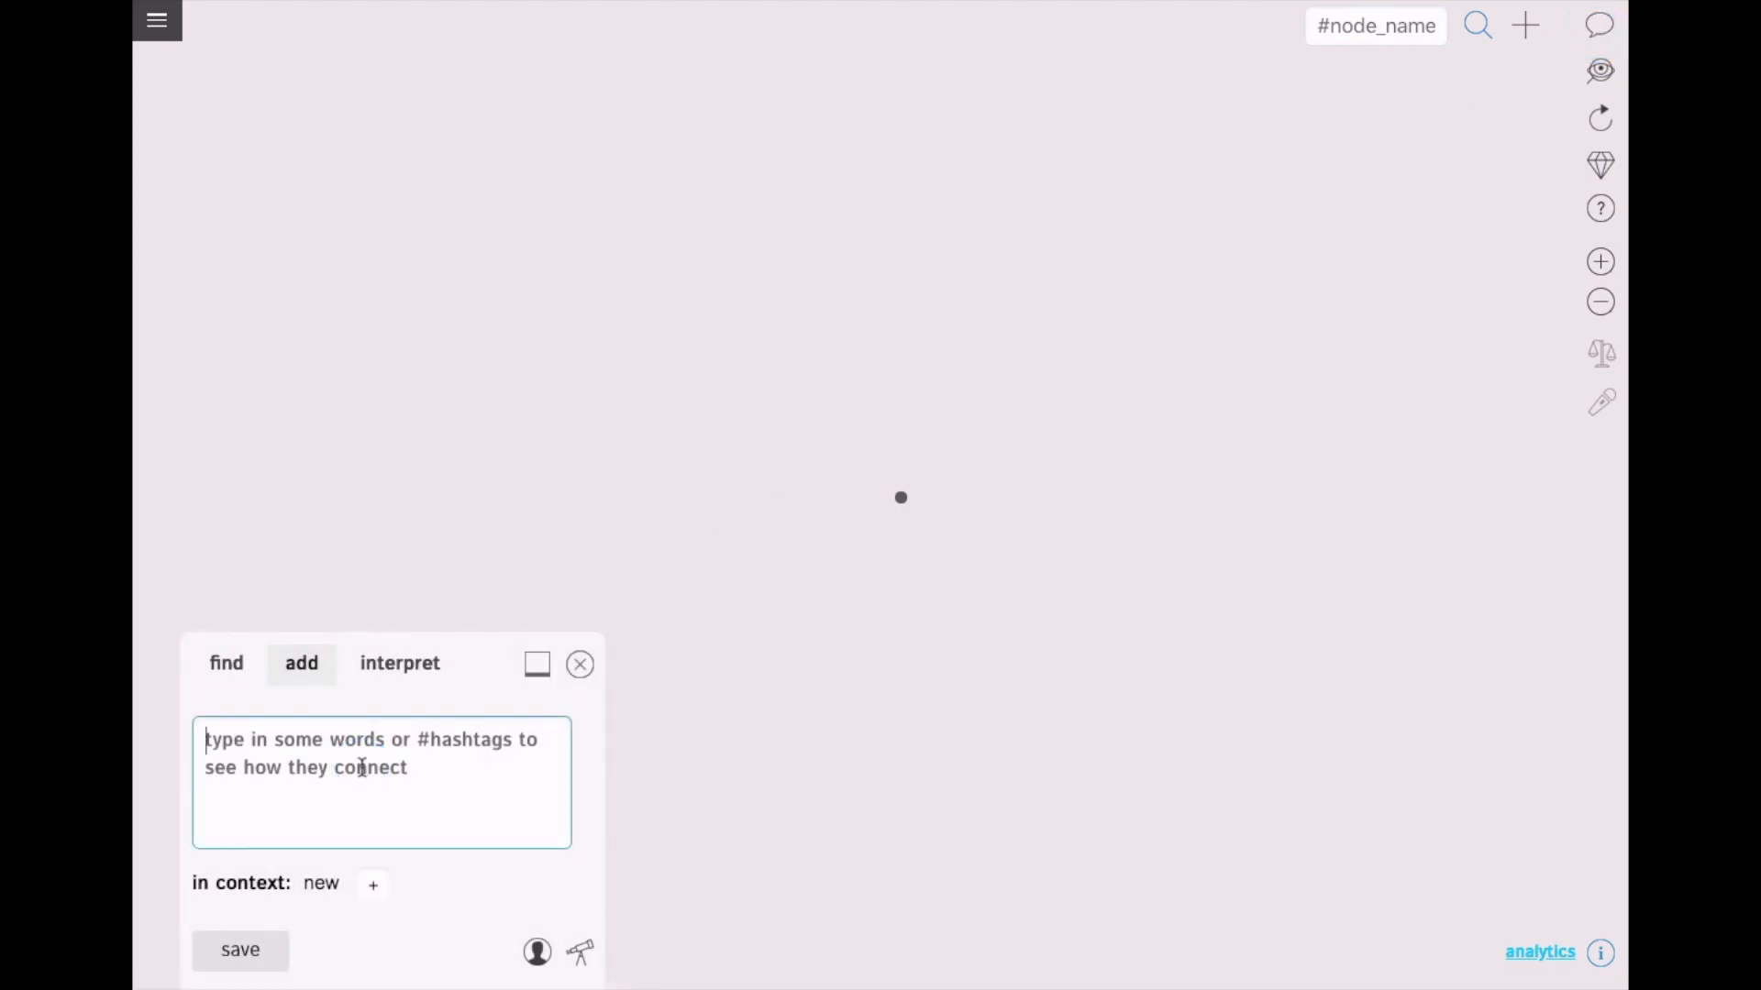
{"action": "left_click", "coordinate": [1600, 402]}
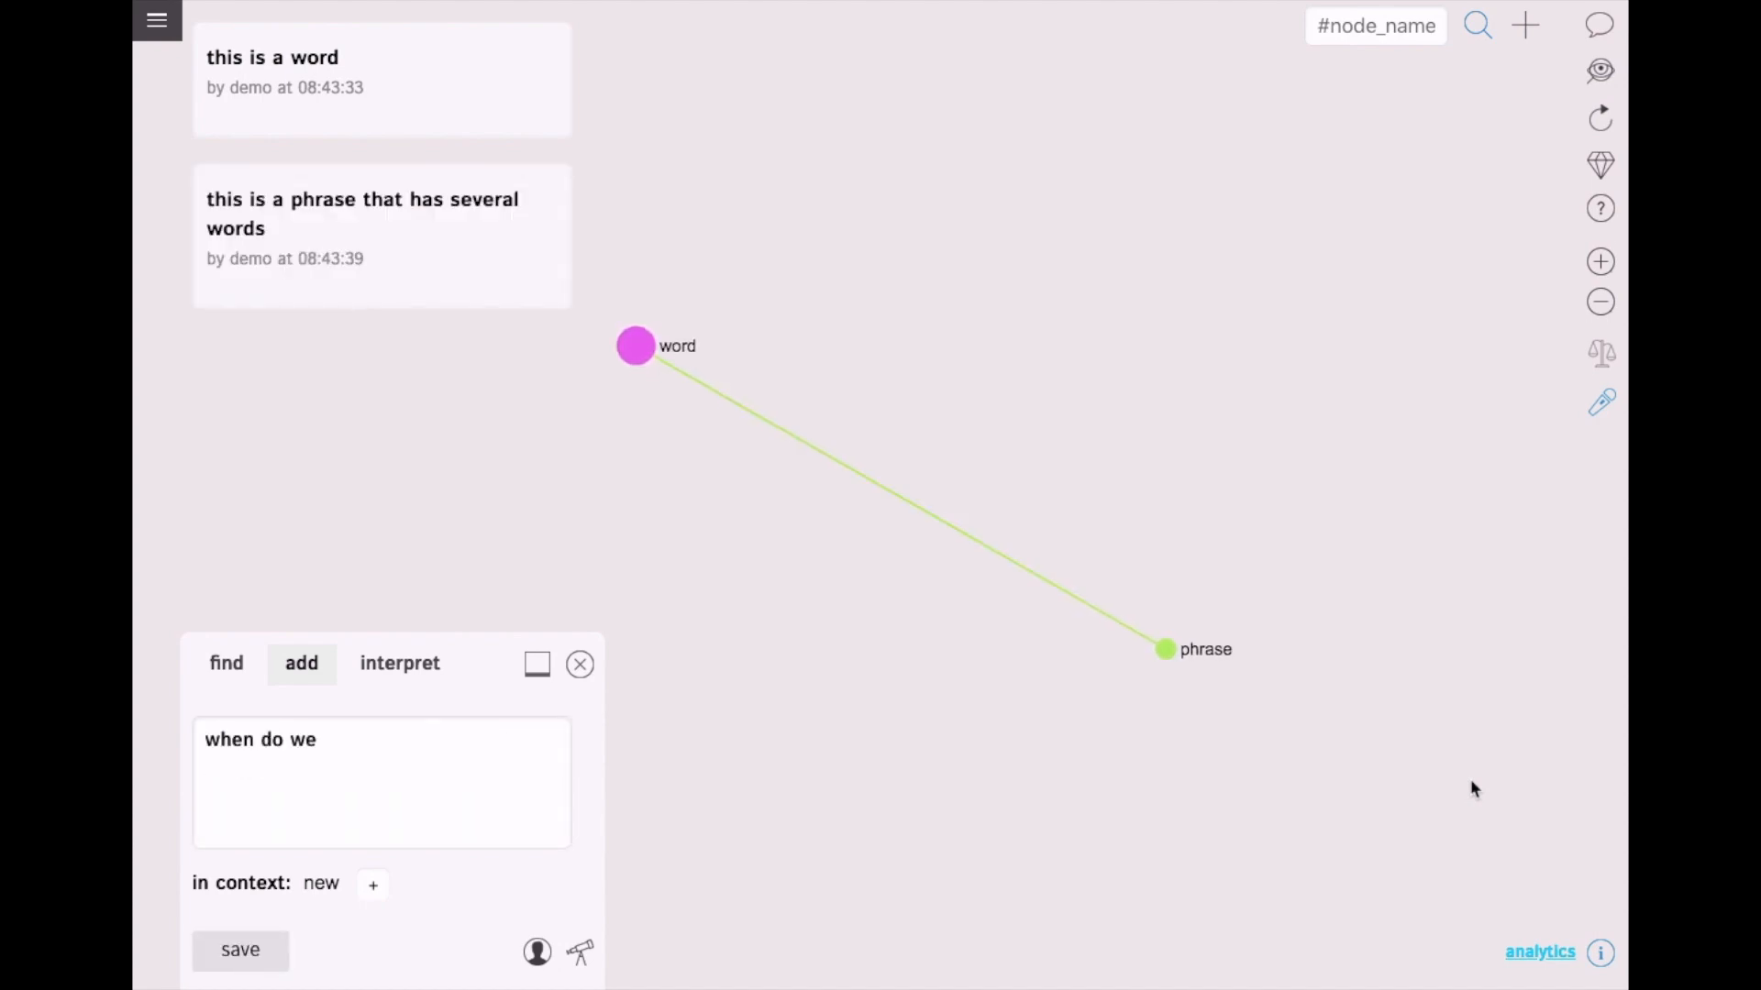
{"action": "type", "text": "do words are next to each other in the"}
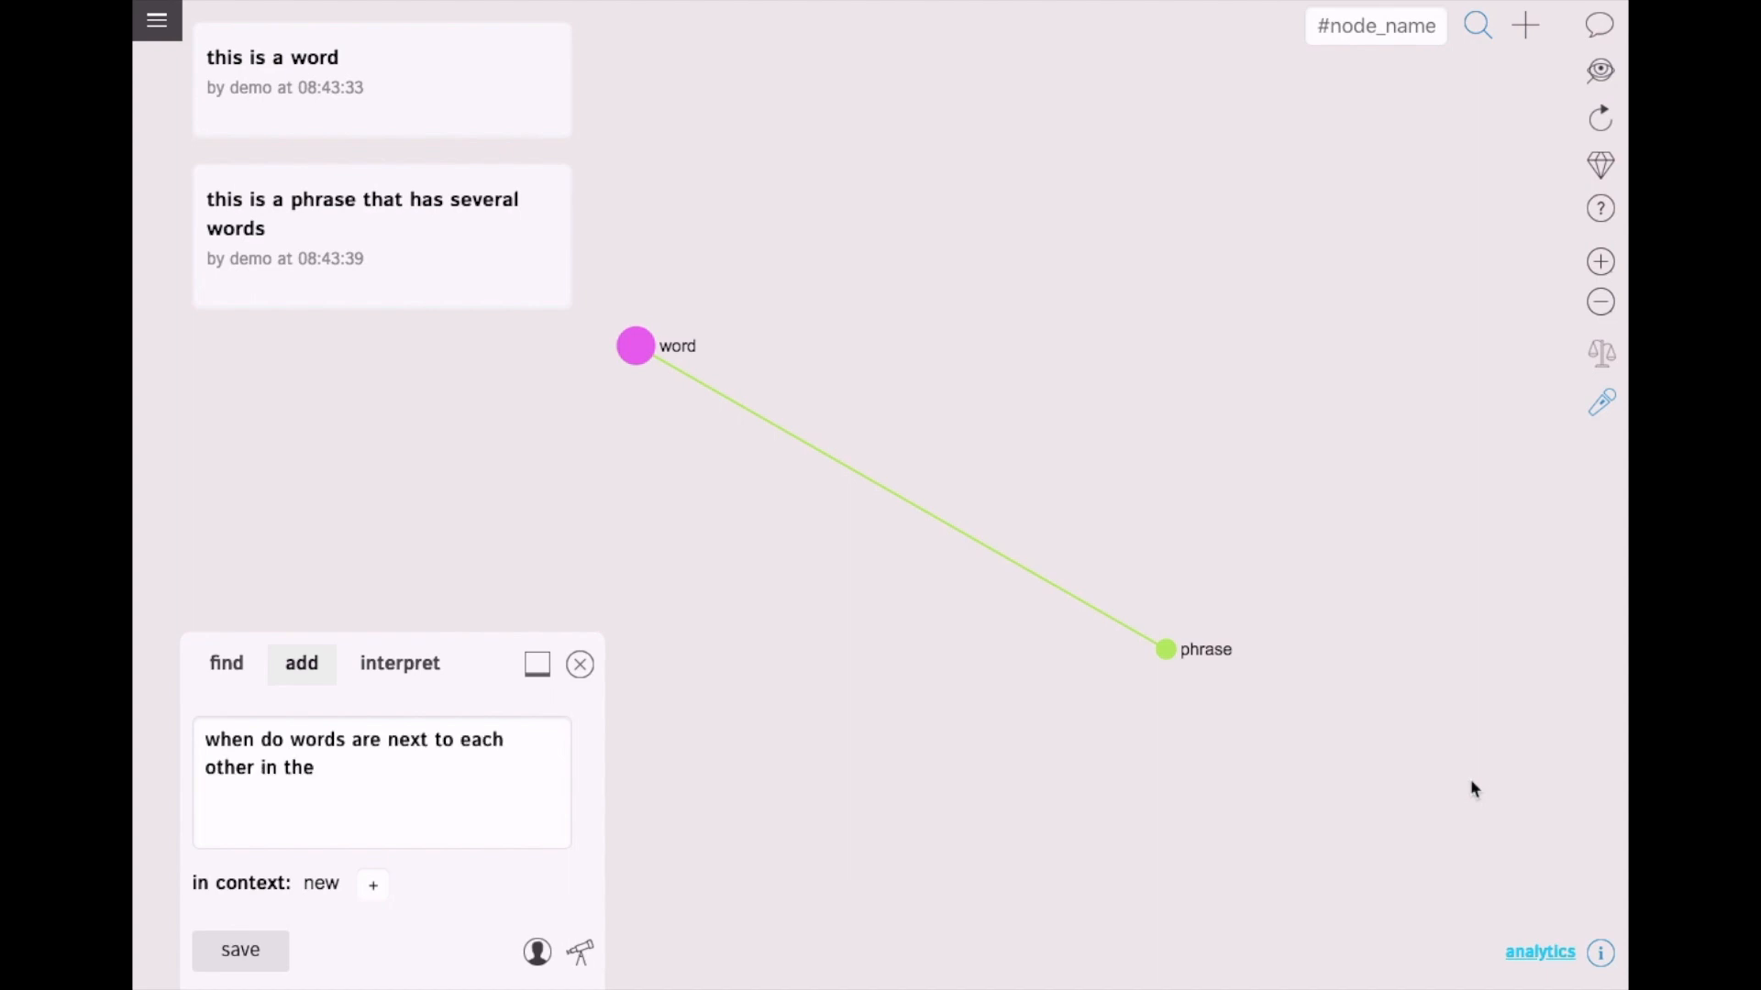
{"action": "type", "text": " phrase there is a connection between them"}
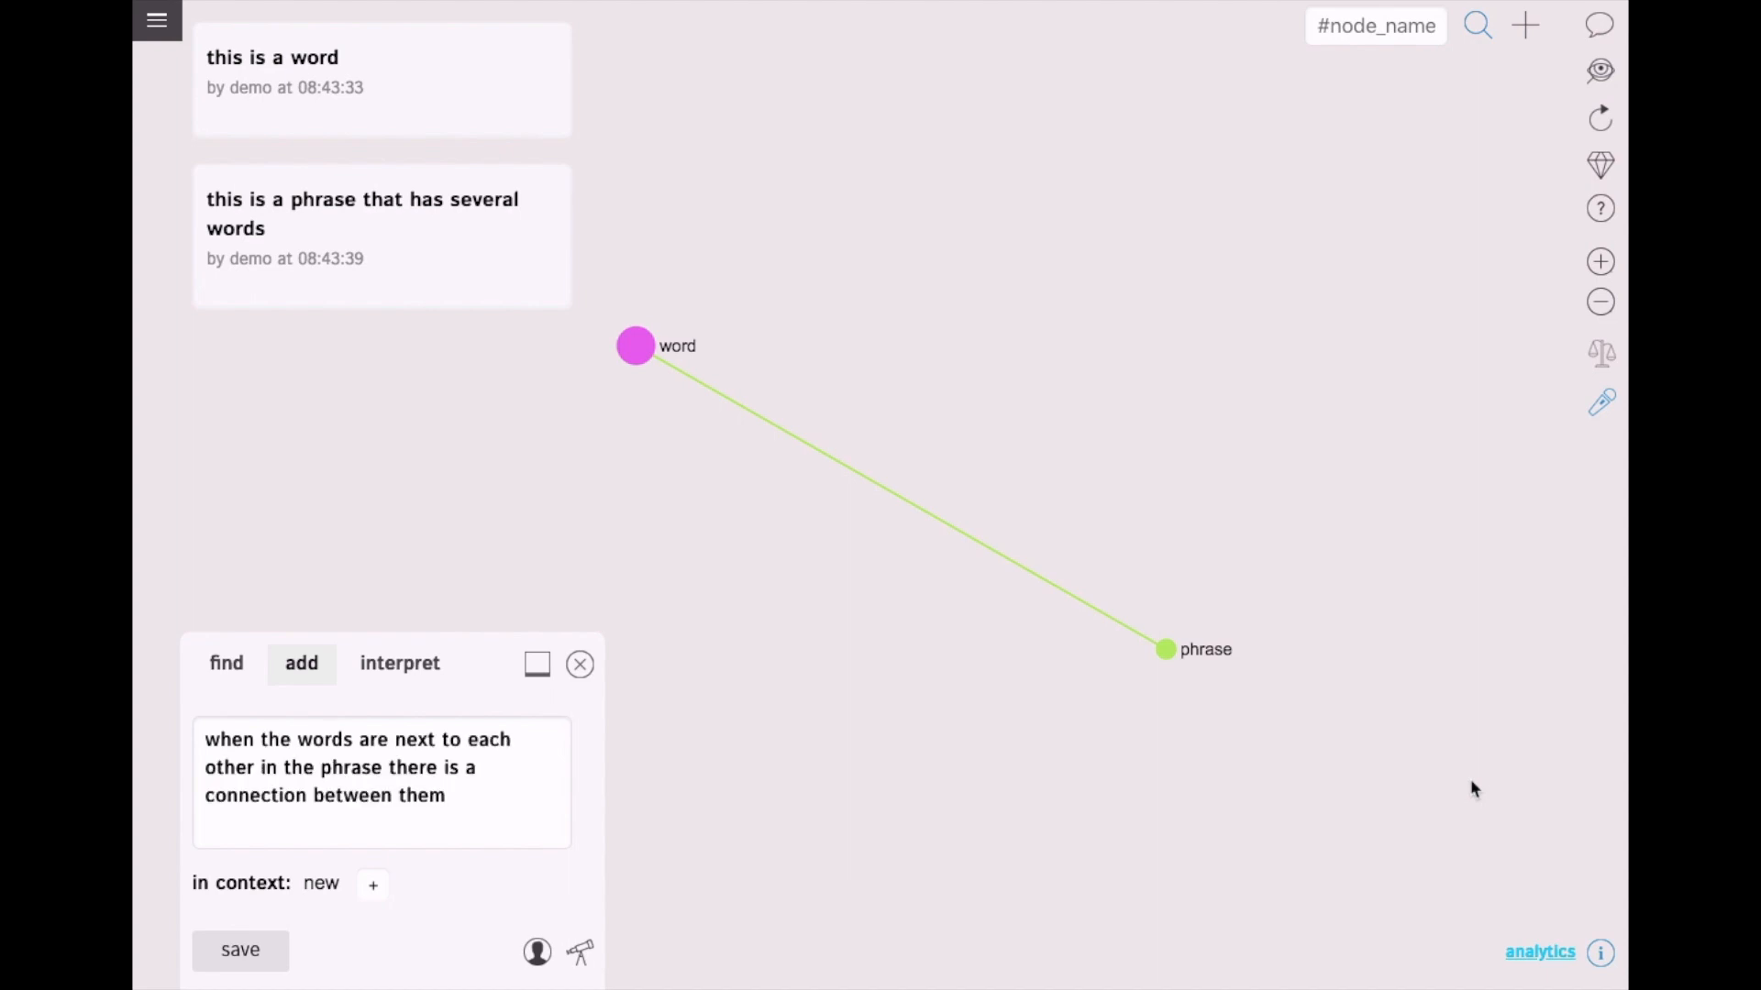
{"action": "key", "text": "Return"}
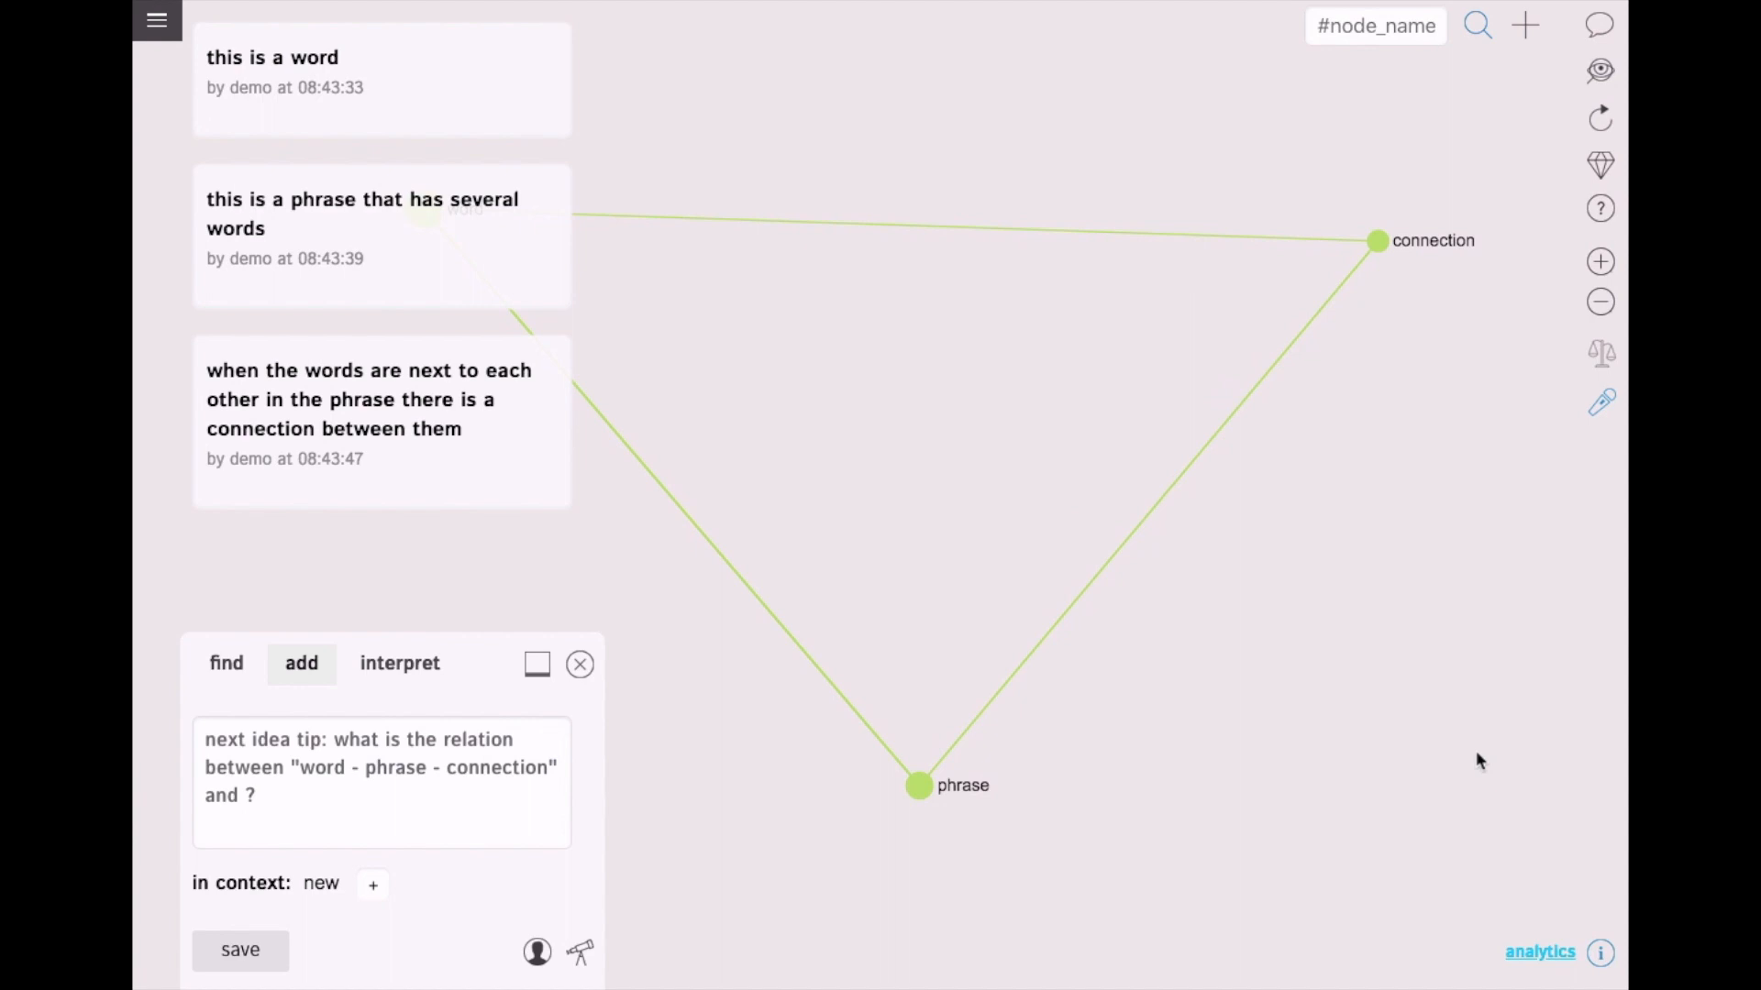
Step: Hide the statement cards and add panel to view the graph
{"action": "left_click", "coordinate": [1596, 24]}
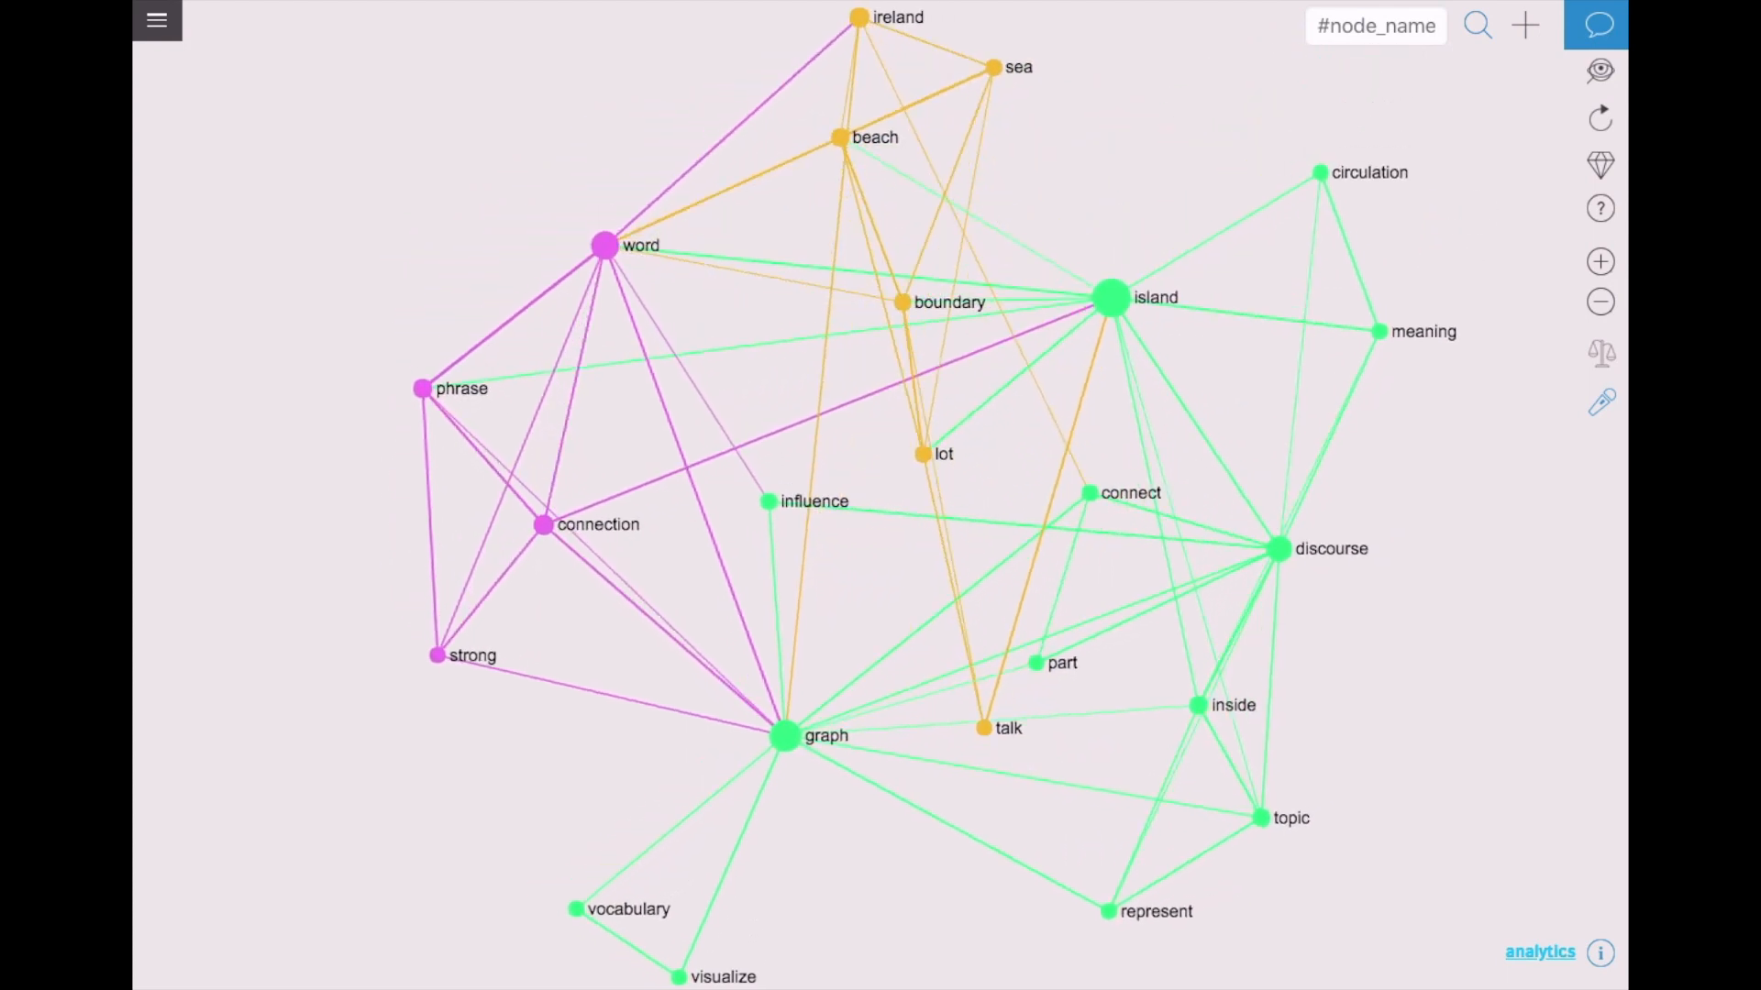
Step: Improve the graph layout and re-enable voice input for further statements
{"action": "left_click", "coordinate": [1596, 166]}
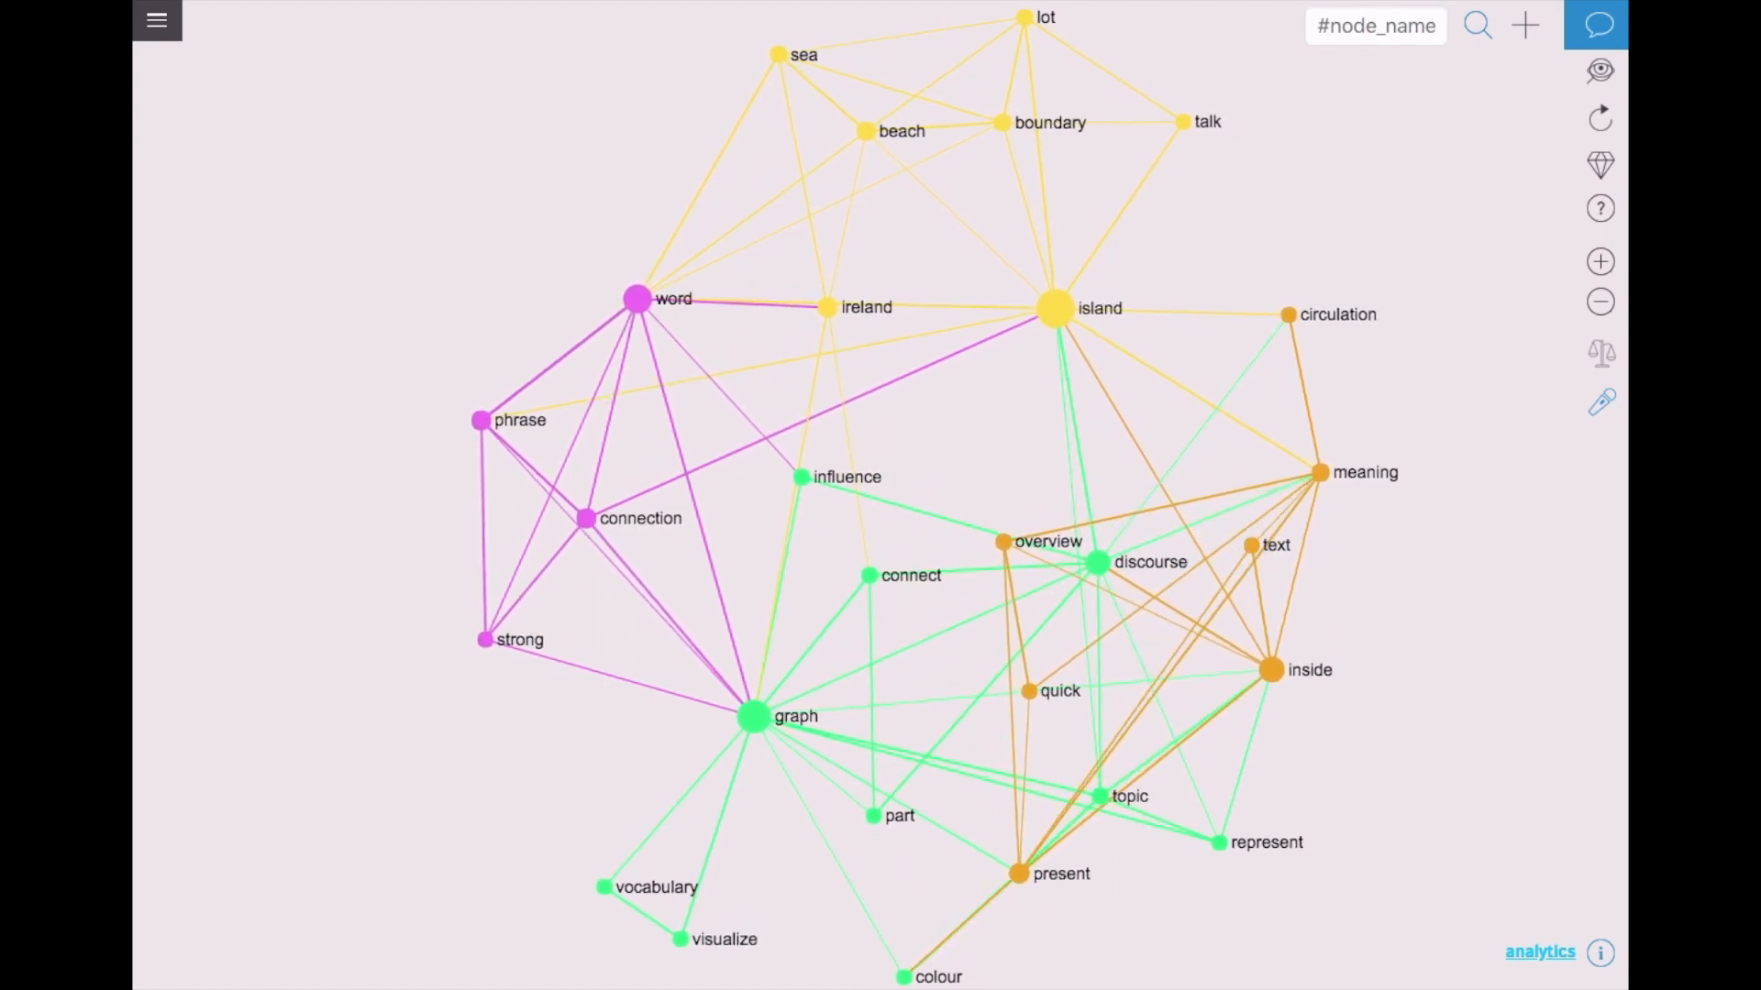
{"action": "left_click", "coordinate": [1602, 403]}
{"action": "left_click", "coordinate": [1540, 953]}
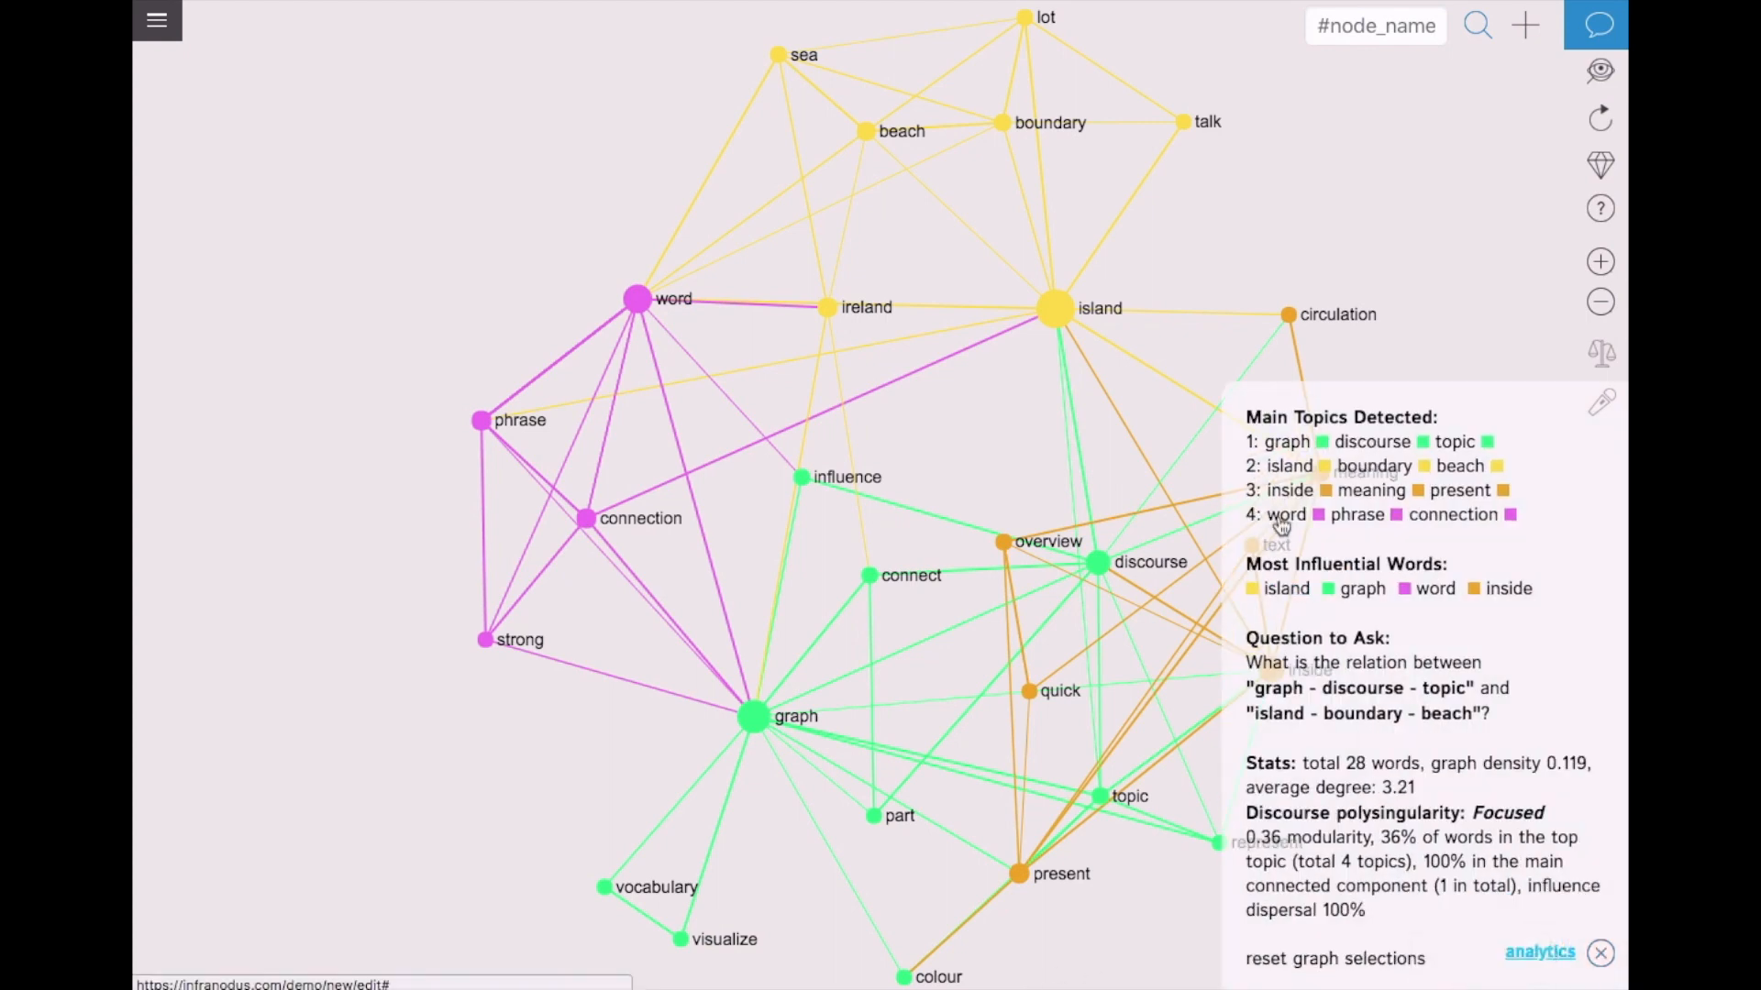
{"action": "left_click", "coordinate": [1286, 446]}
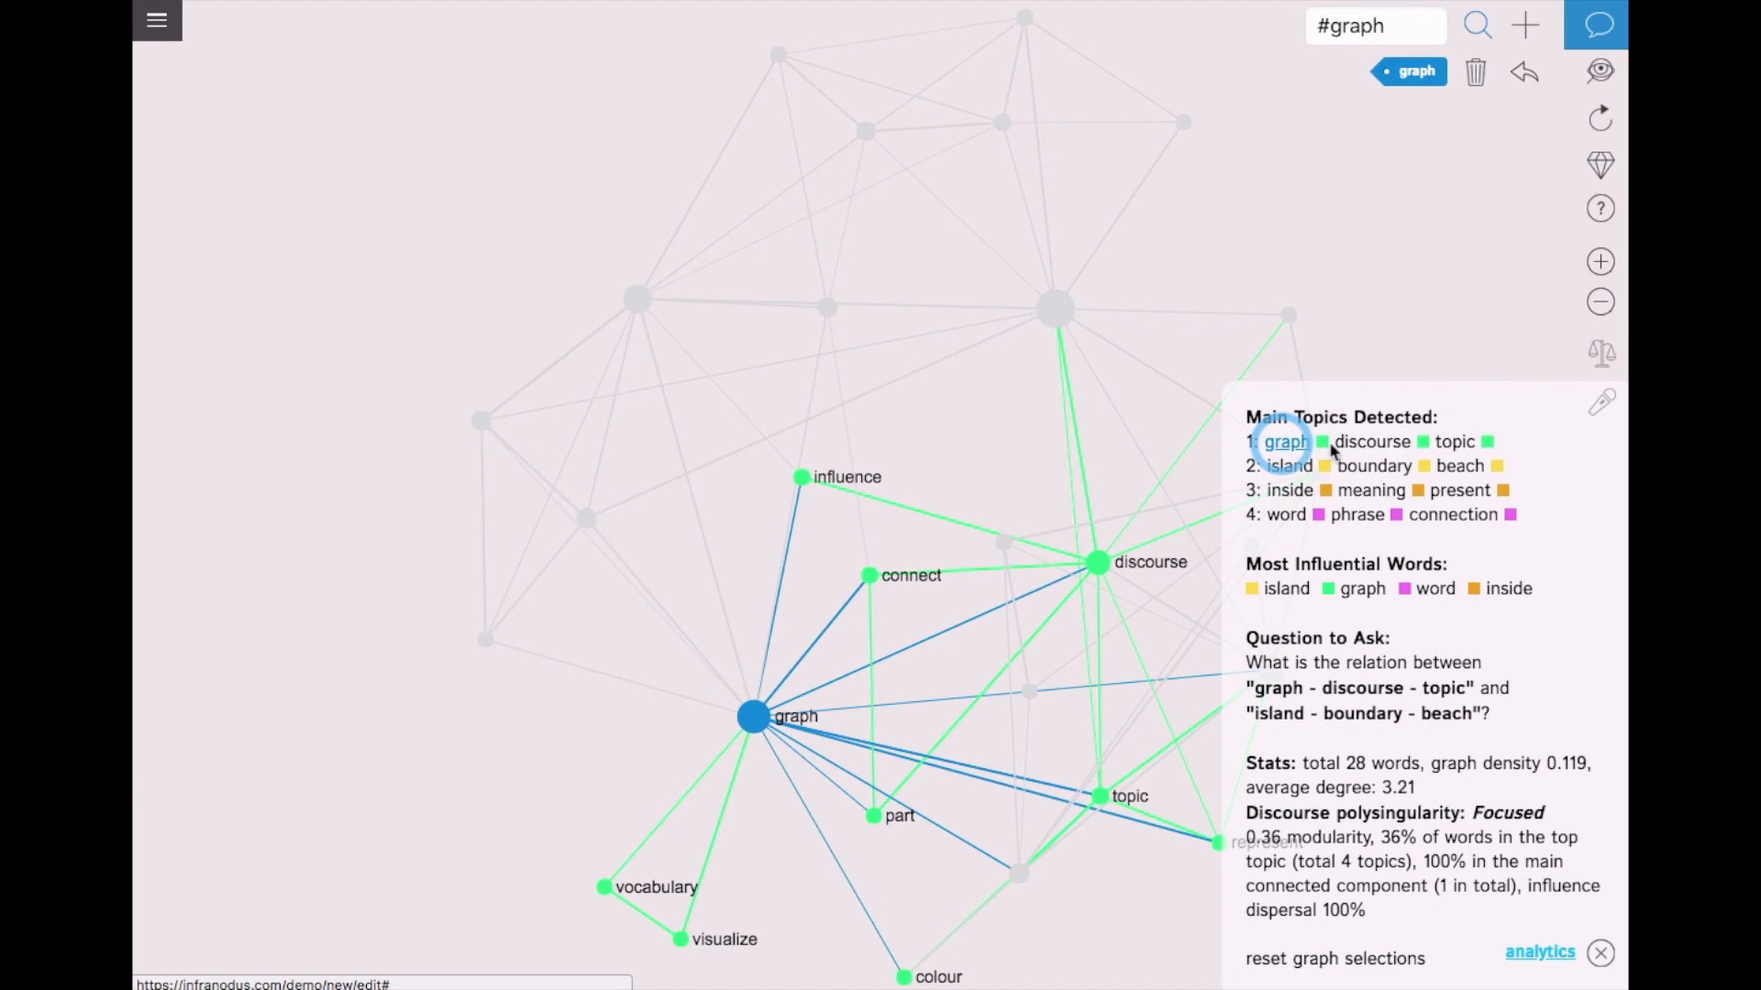
{"action": "left_click", "coordinate": [1370, 445]}
{"action": "left_click", "coordinate": [1602, 26]}
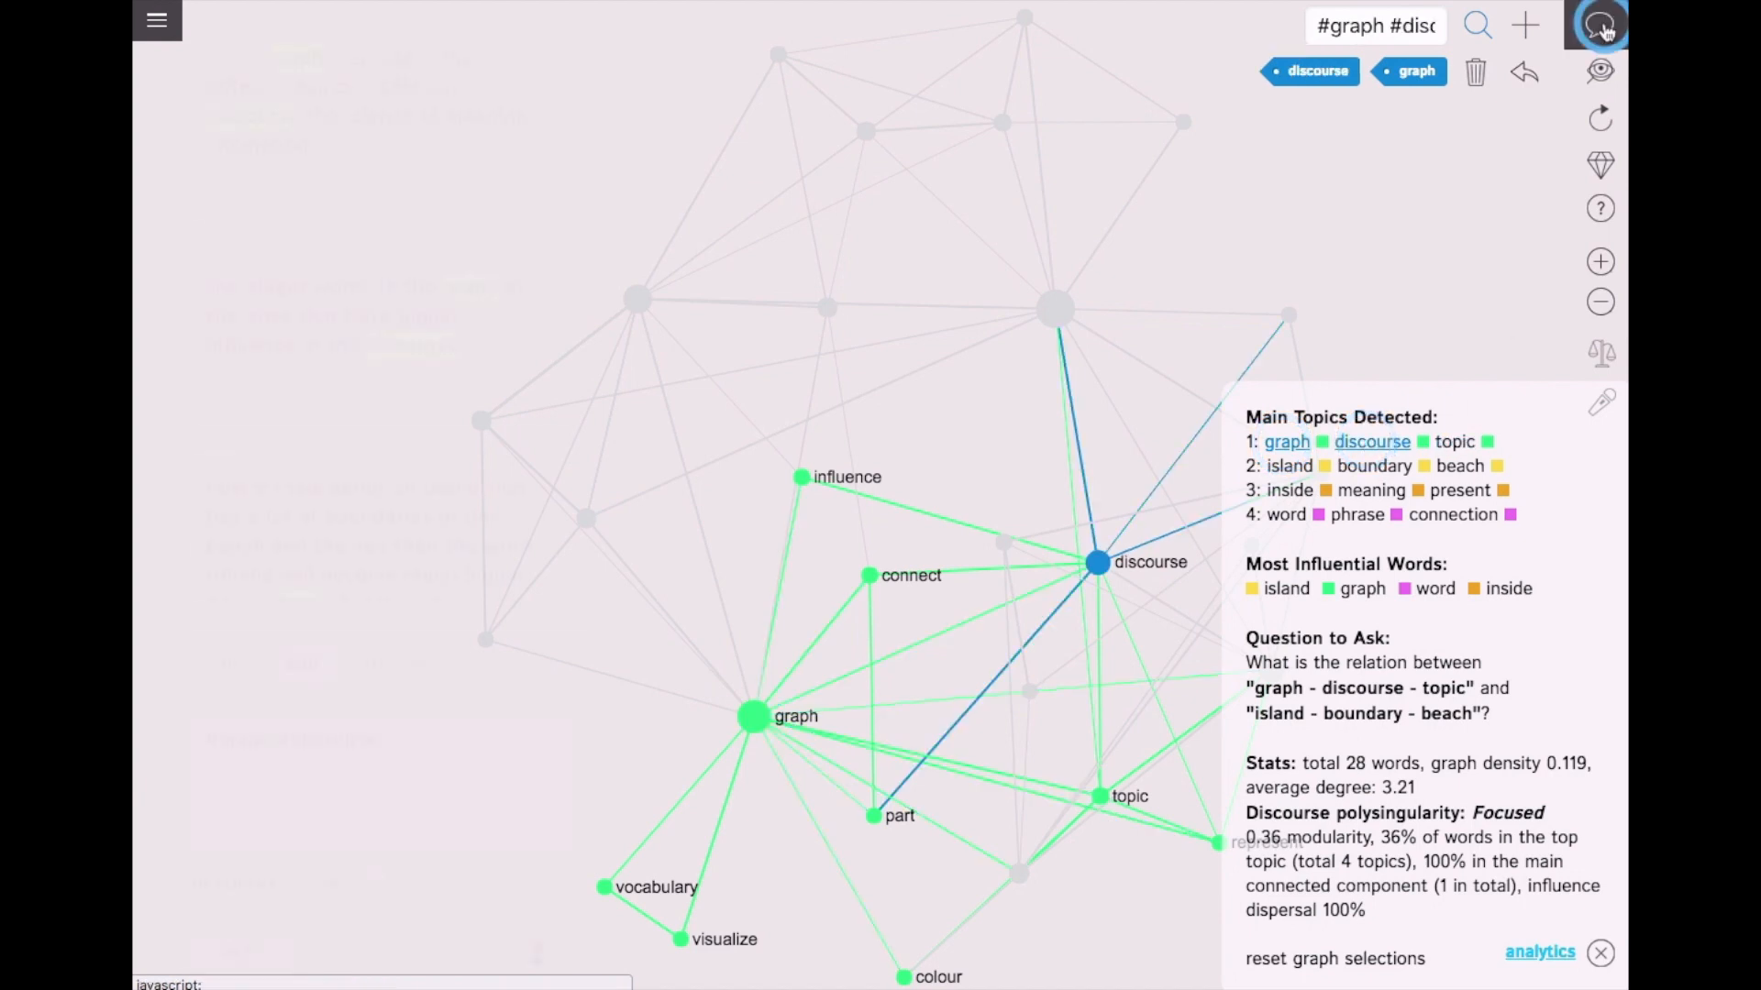
{"action": "left_click", "coordinate": [1455, 447]}
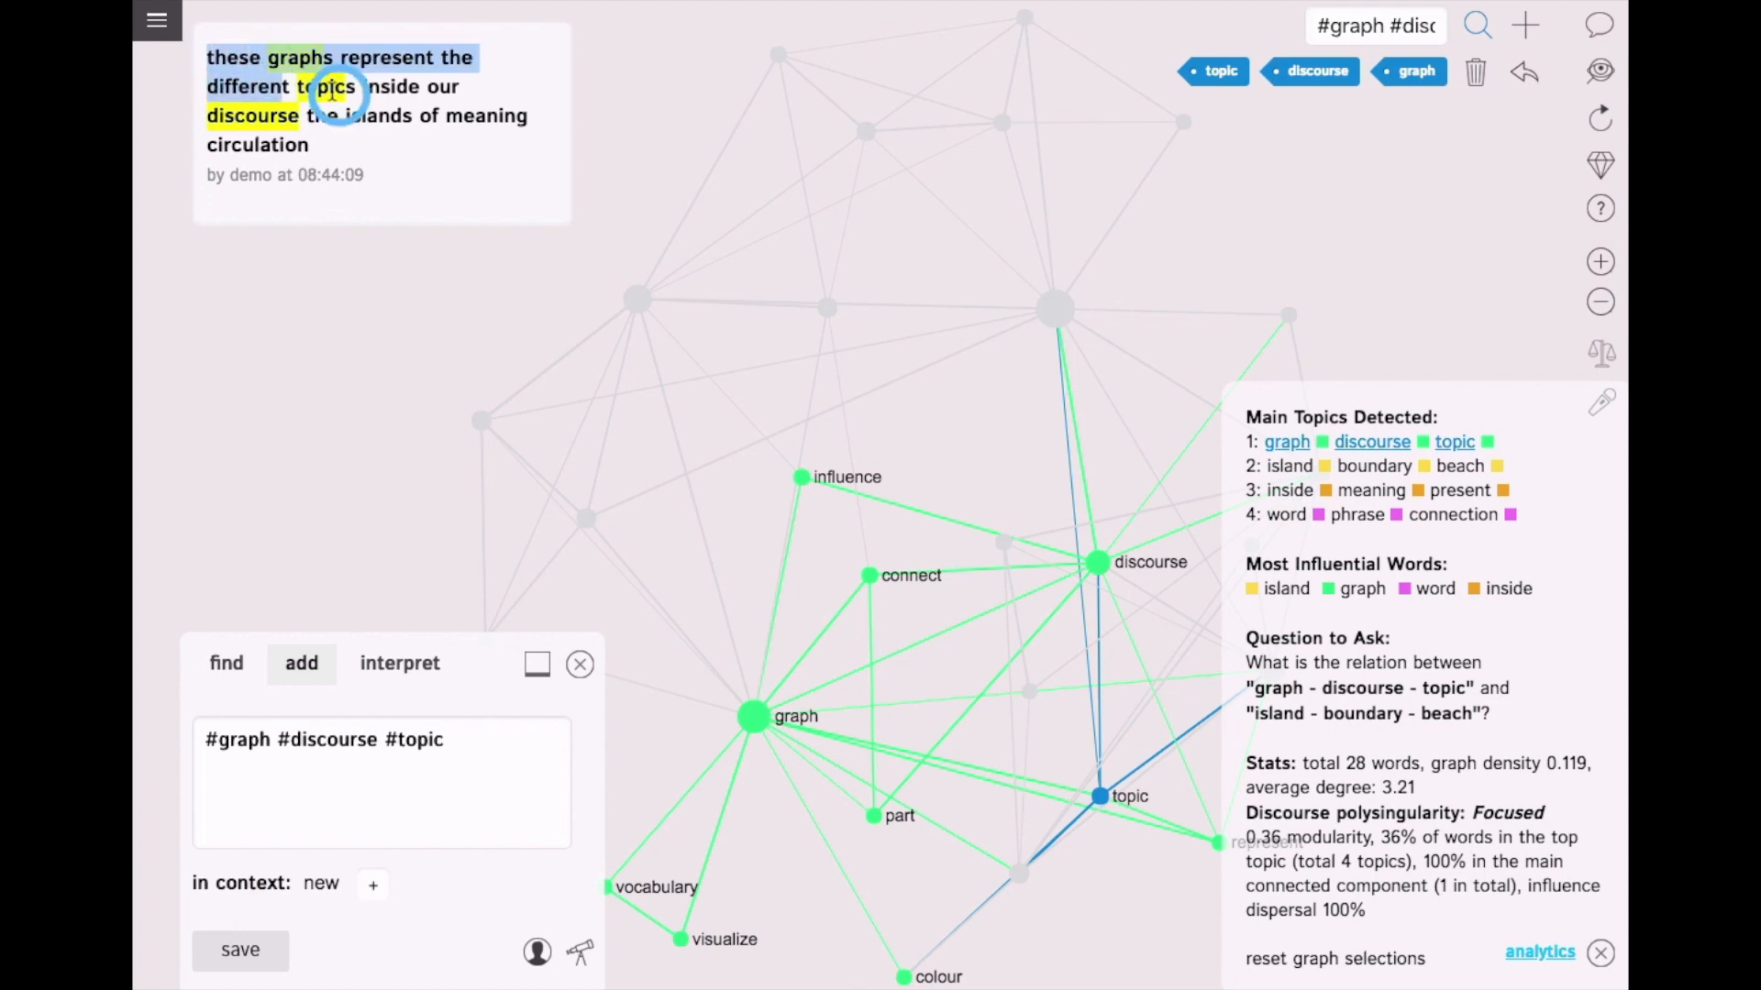
{"action": "left_click_drag", "start_coordinate": [209, 57], "coordinate": [378, 145]}
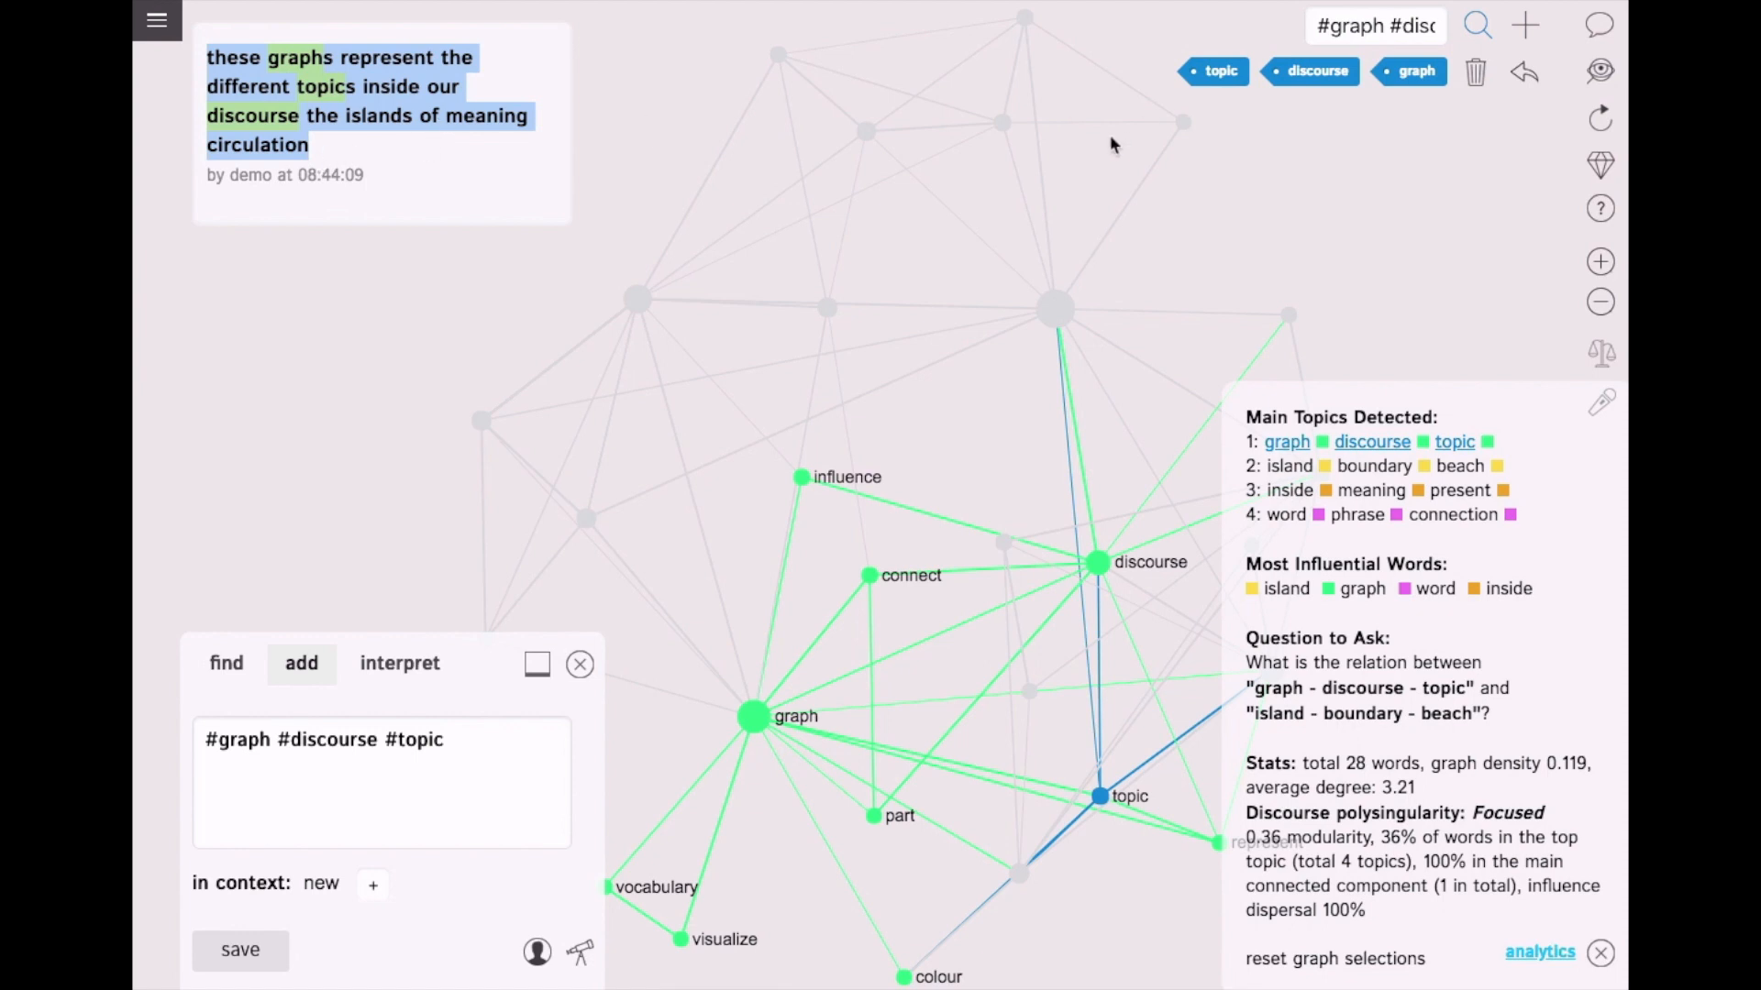
{"action": "left_click", "coordinate": [1523, 27]}
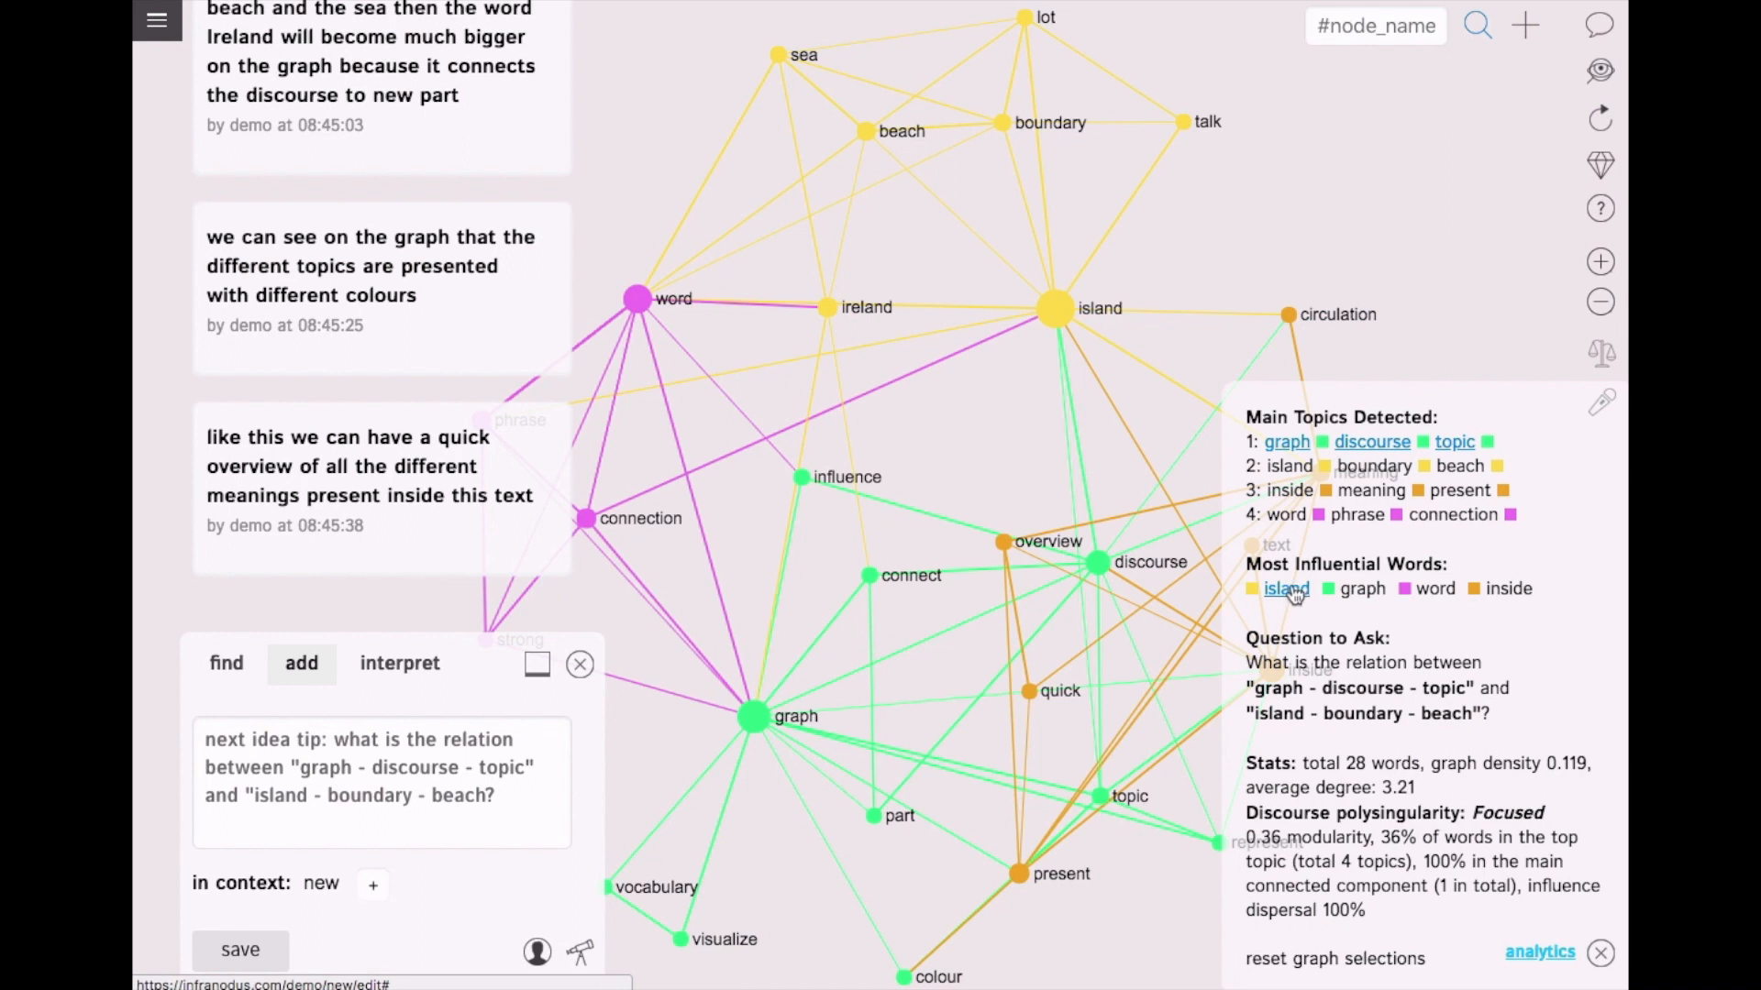
{"action": "left_click", "coordinate": [1287, 589]}
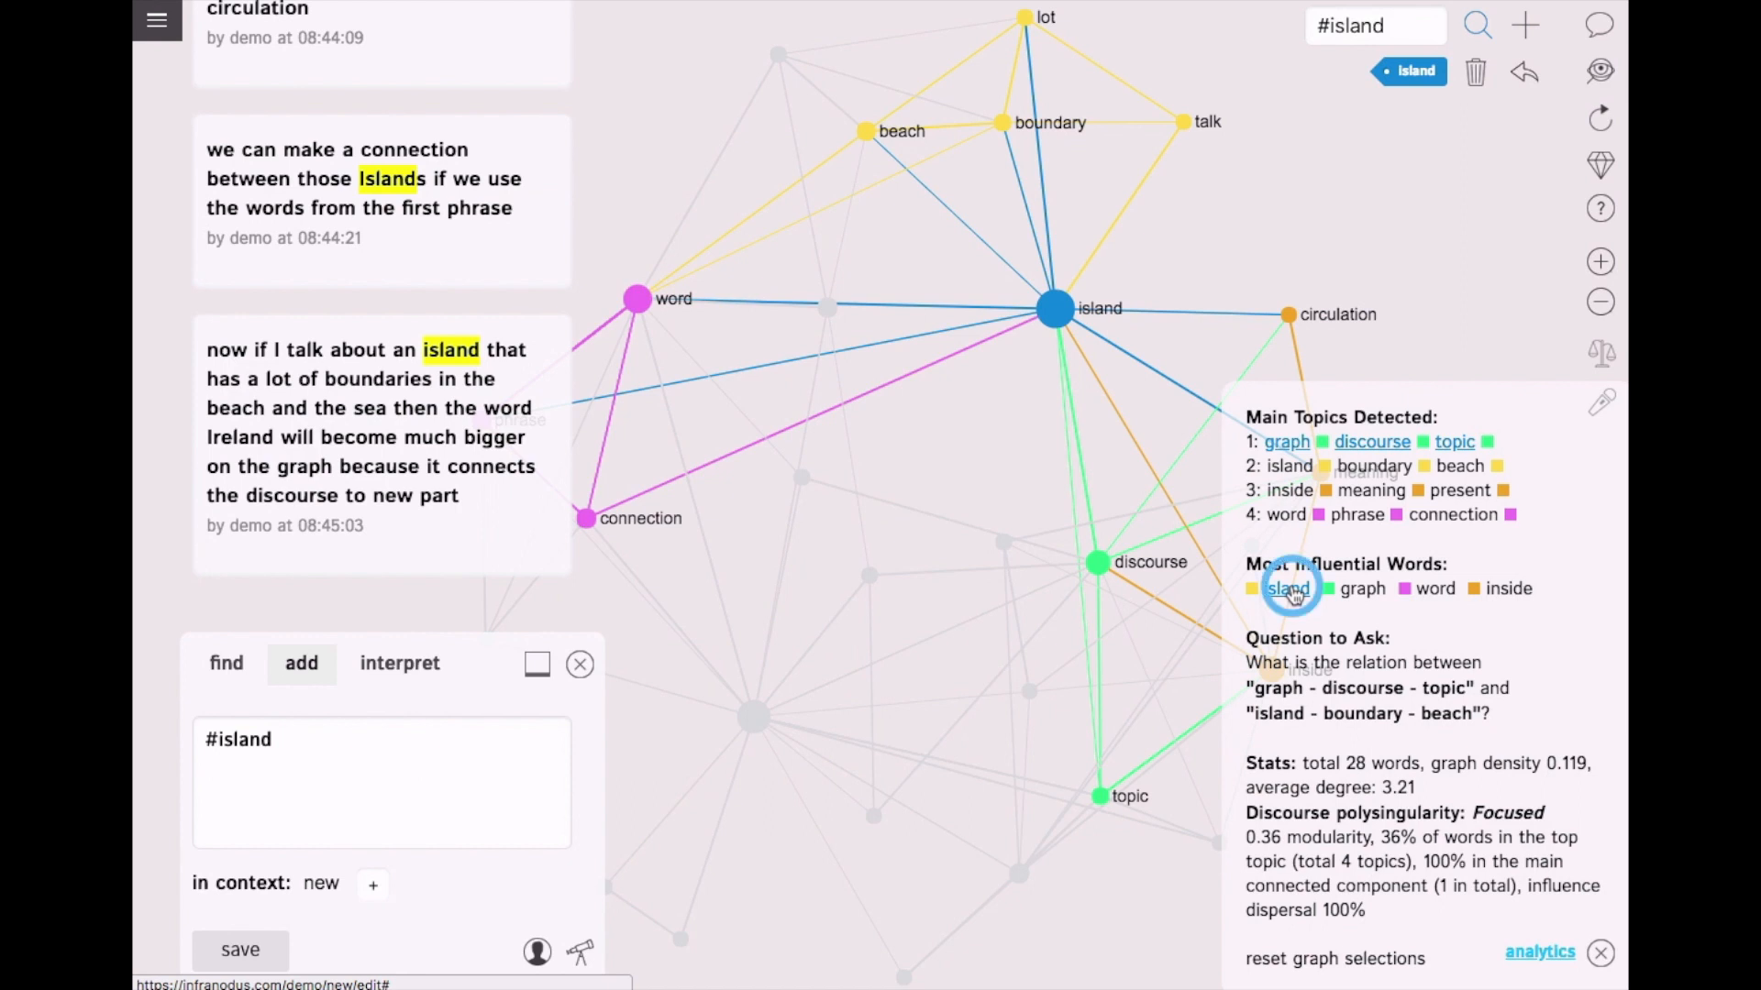
{"action": "left_click", "coordinate": [1294, 594]}
{"action": "left_click", "coordinate": [1359, 590]}
{"action": "left_click", "coordinate": [1362, 591]}
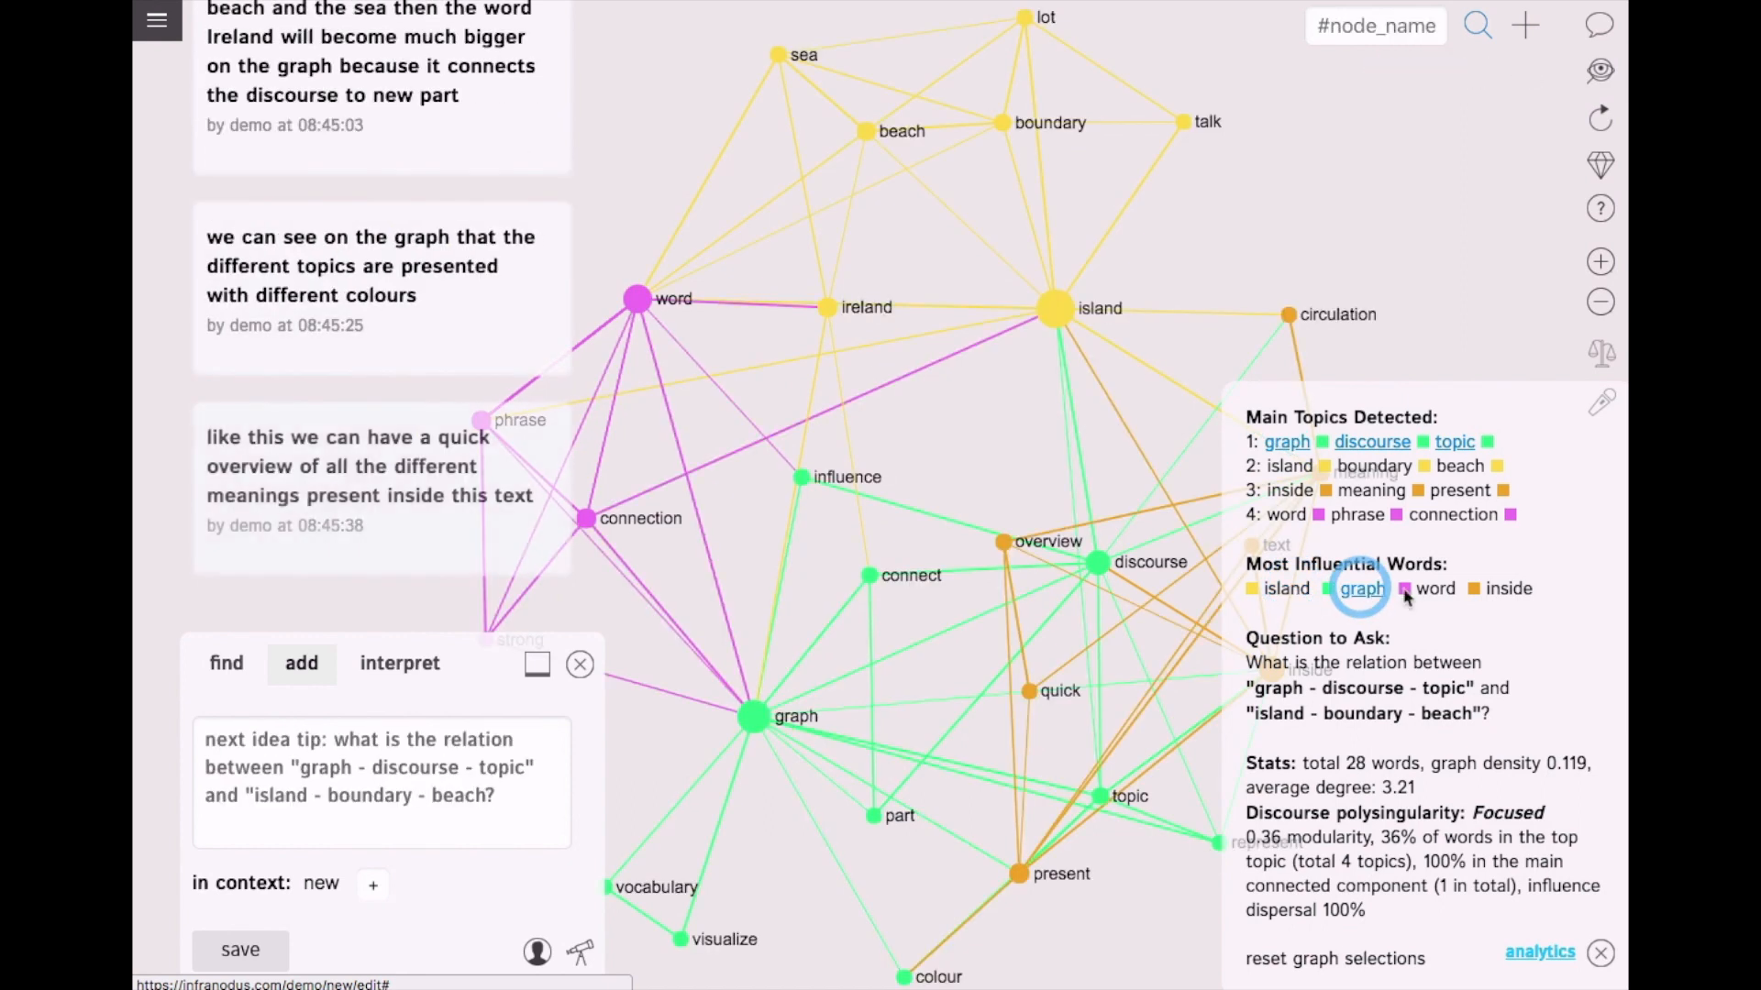
{"action": "left_click", "coordinate": [1431, 589]}
{"action": "left_click", "coordinate": [1429, 604]}
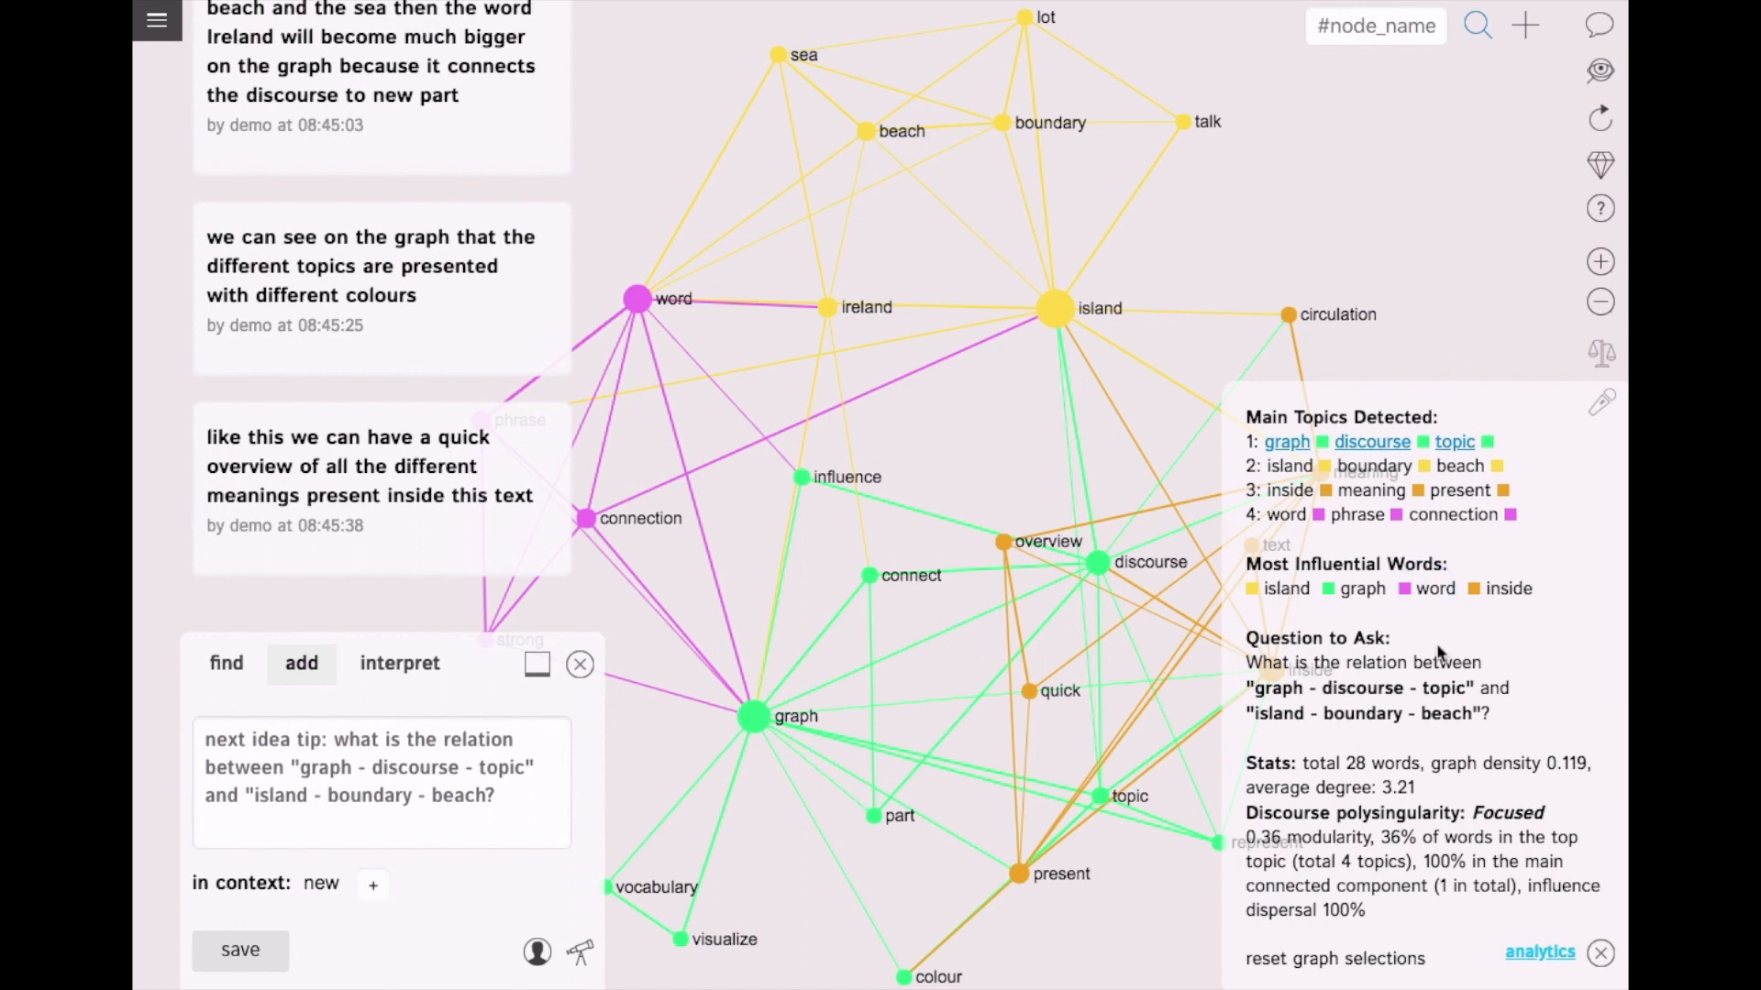
{"action": "left_click_drag", "start_coordinate": [1247, 639], "coordinate": [1400, 649]}
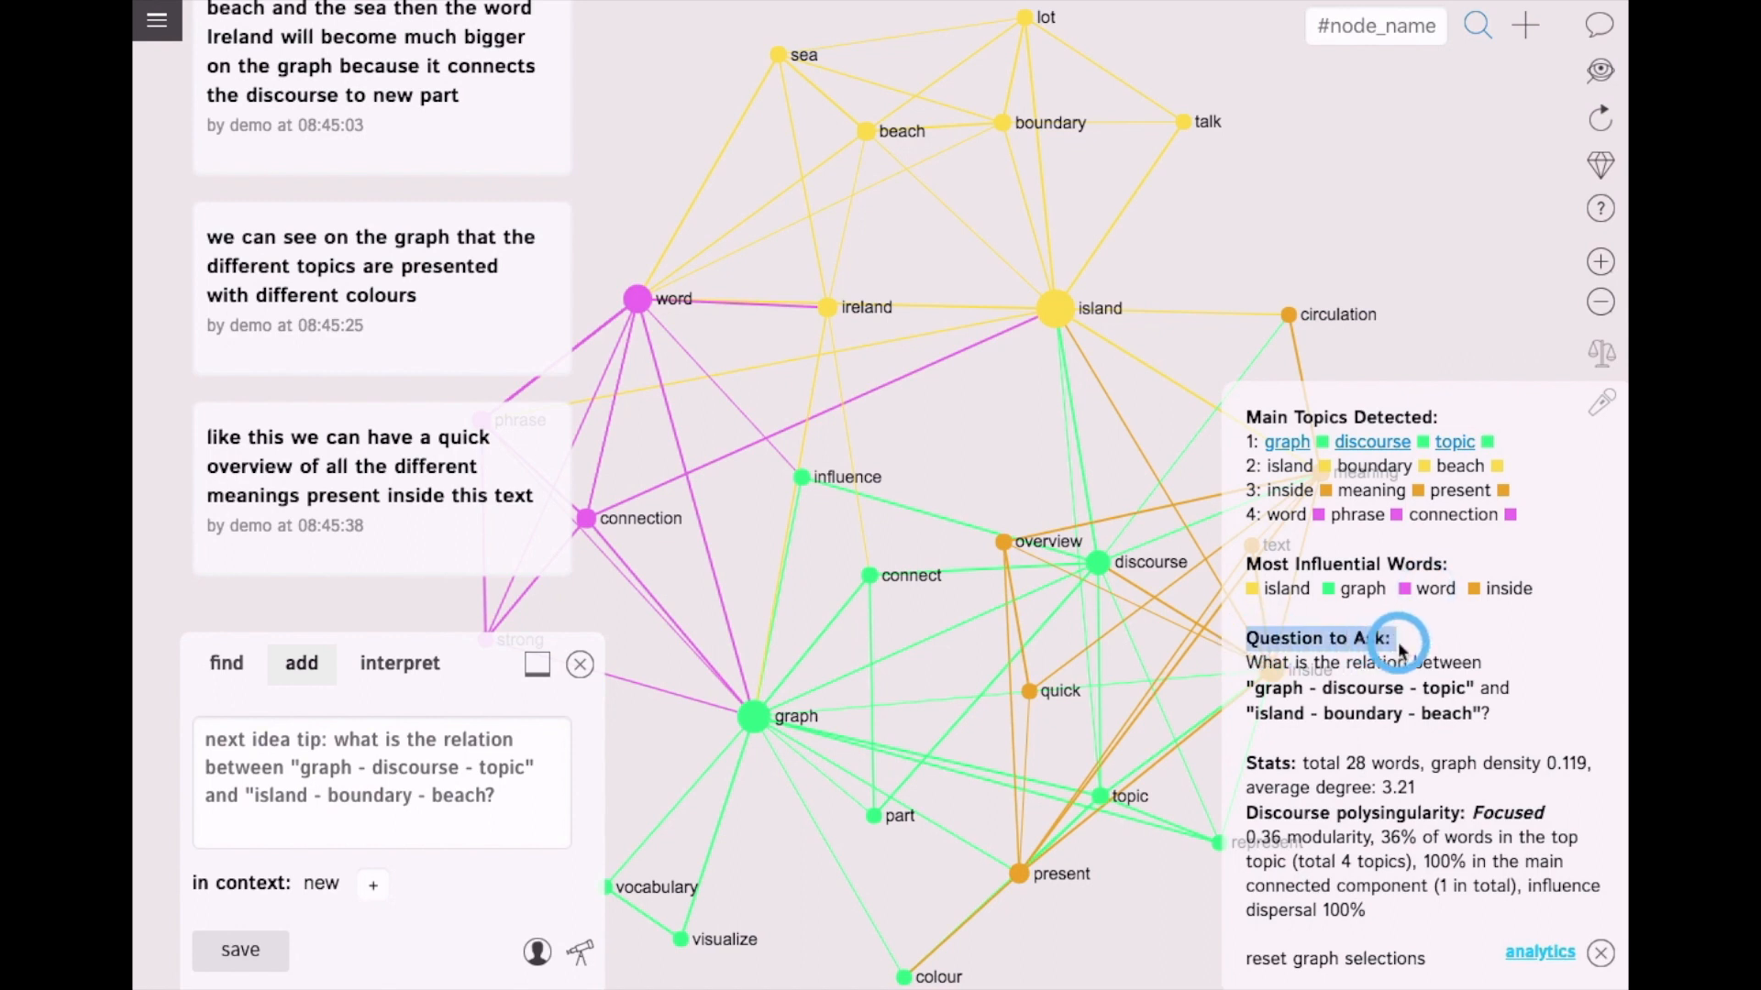
{"action": "left_click", "coordinate": [1277, 688]}
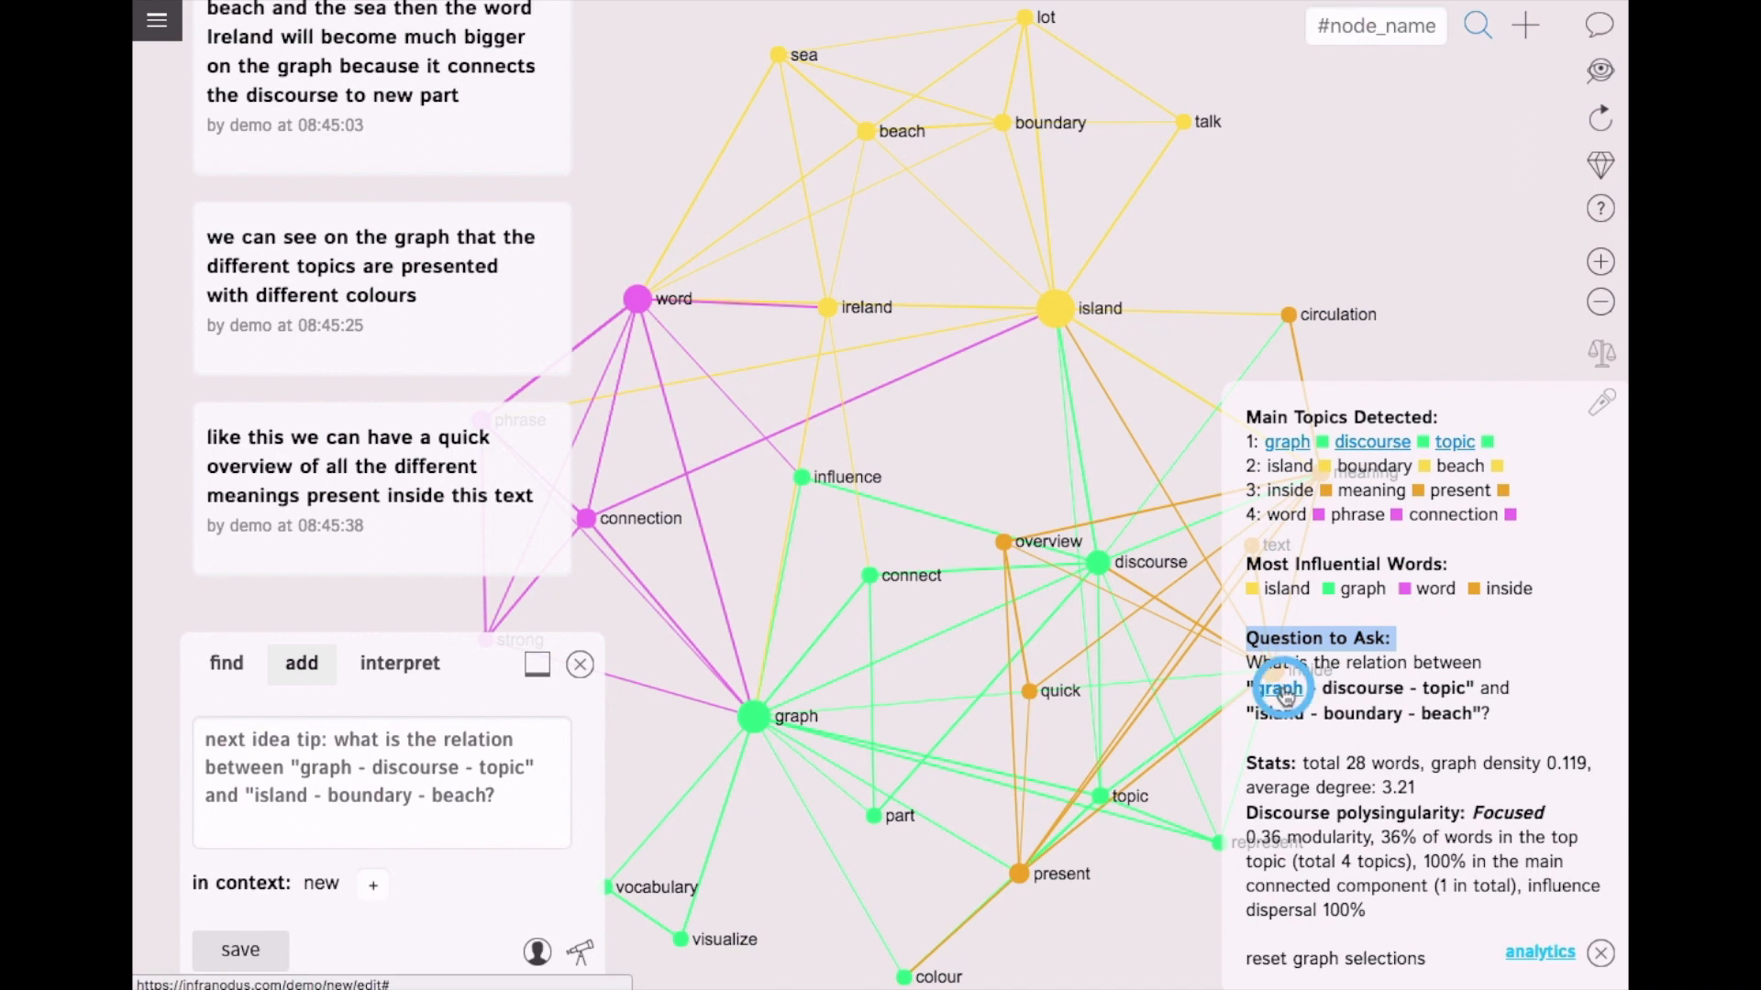
{"action": "left_click", "coordinate": [1356, 688]}
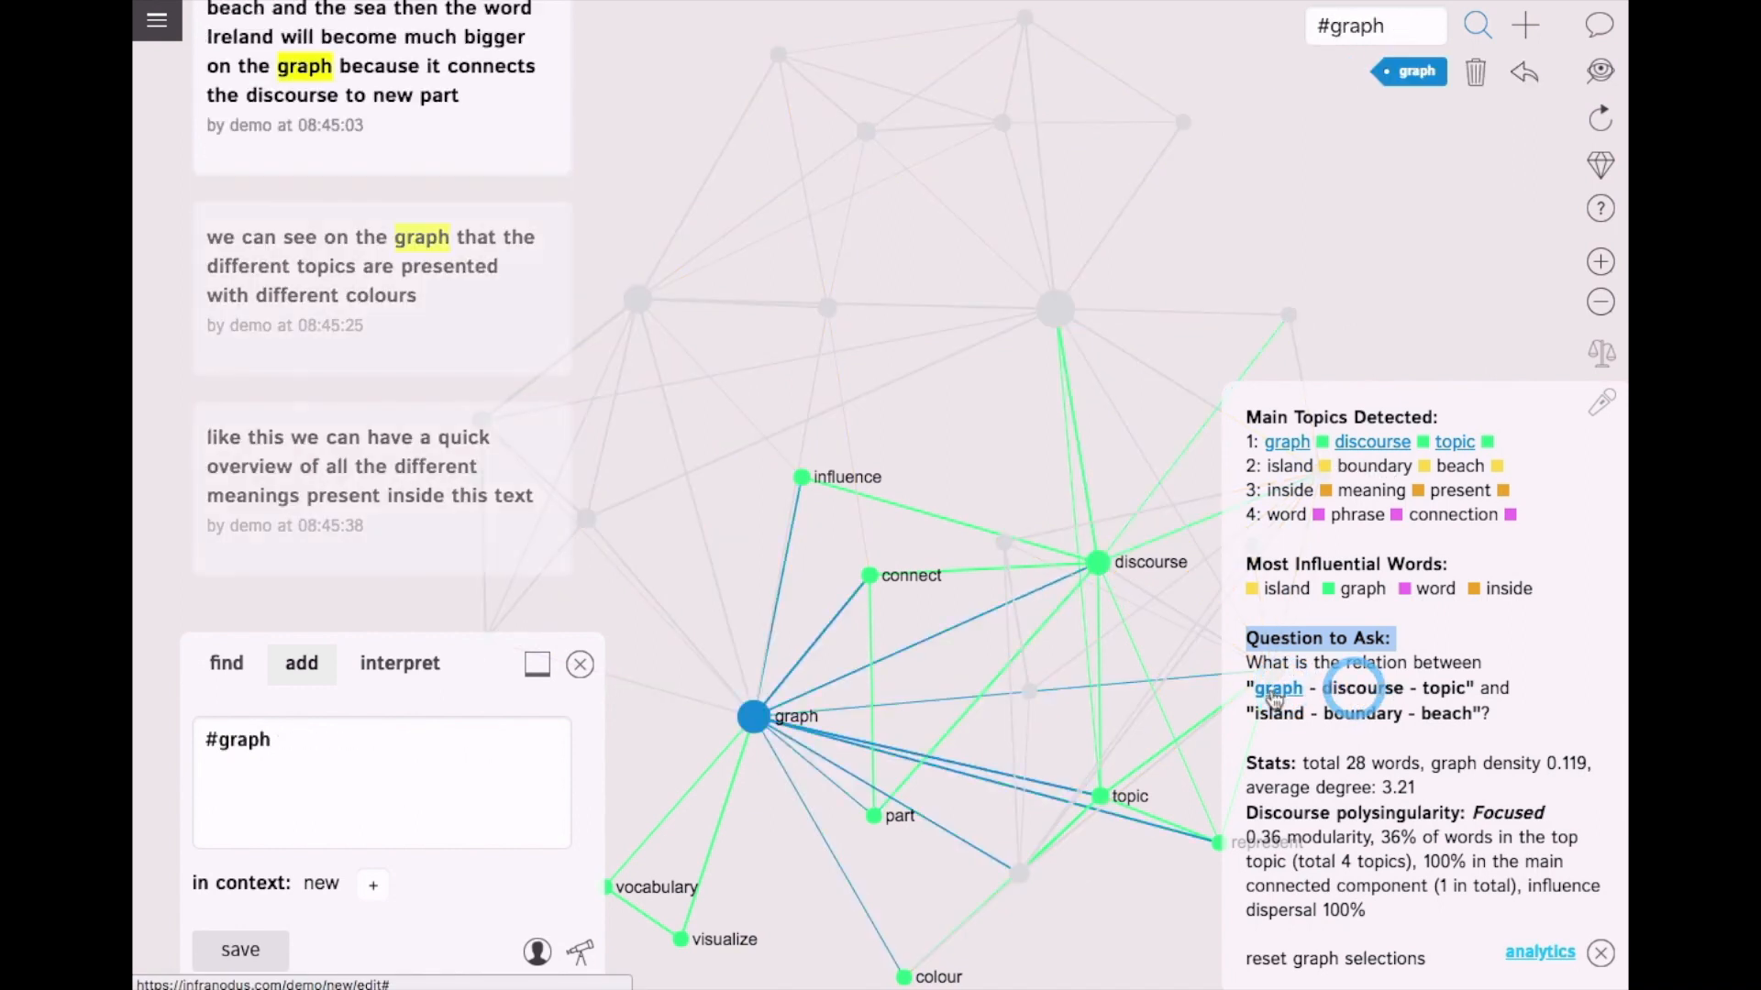
{"action": "left_click", "coordinate": [1277, 713]}
{"action": "left_click", "coordinate": [1366, 713]}
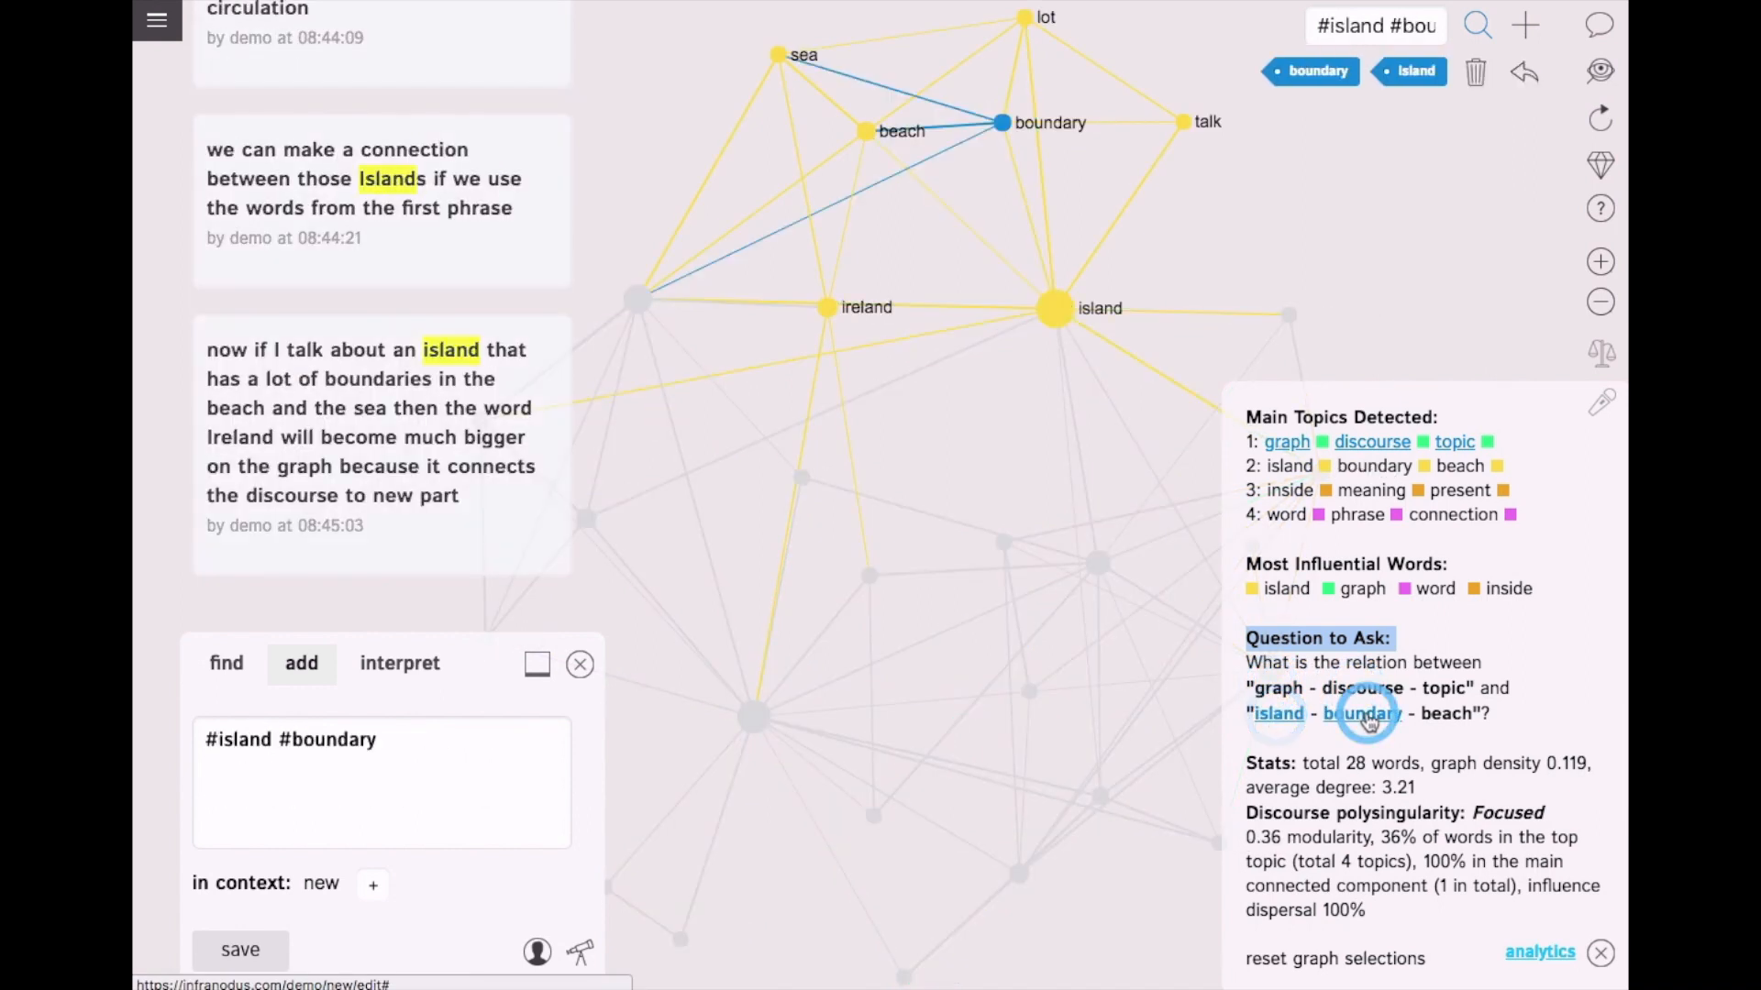
{"action": "left_click", "coordinate": [1277, 714]}
{"action": "left_click", "coordinate": [1363, 713]}
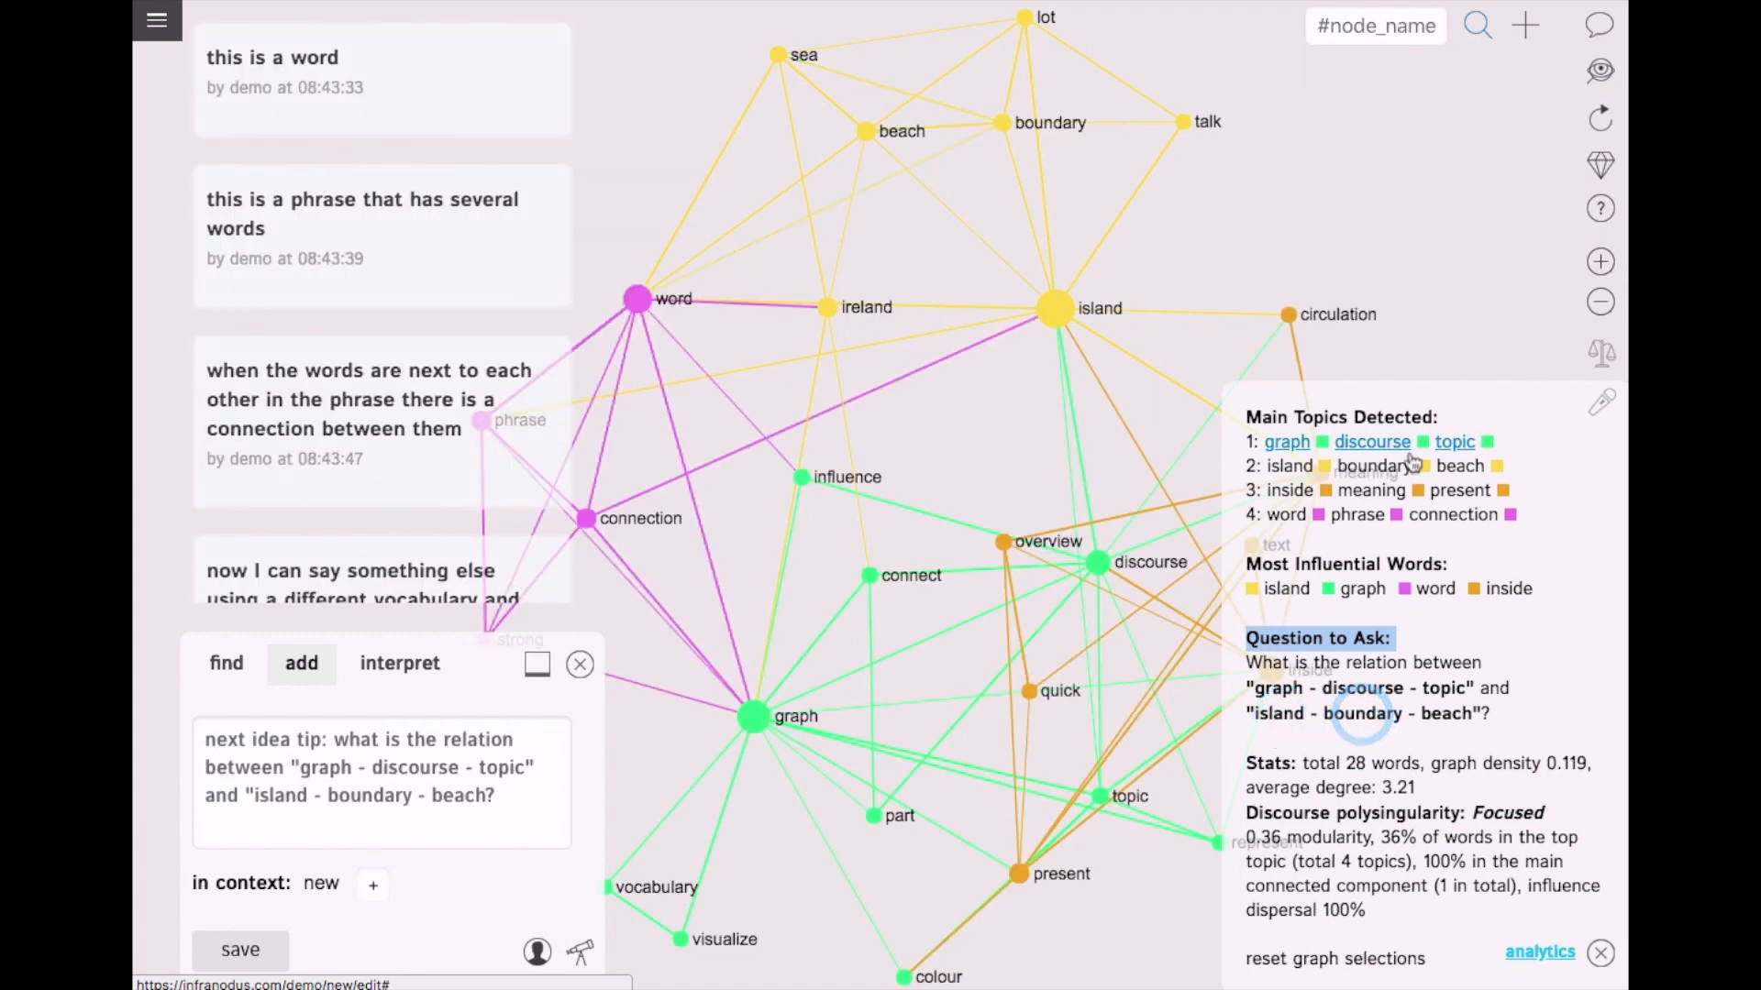
{"action": "left_click", "coordinate": [322, 812]}
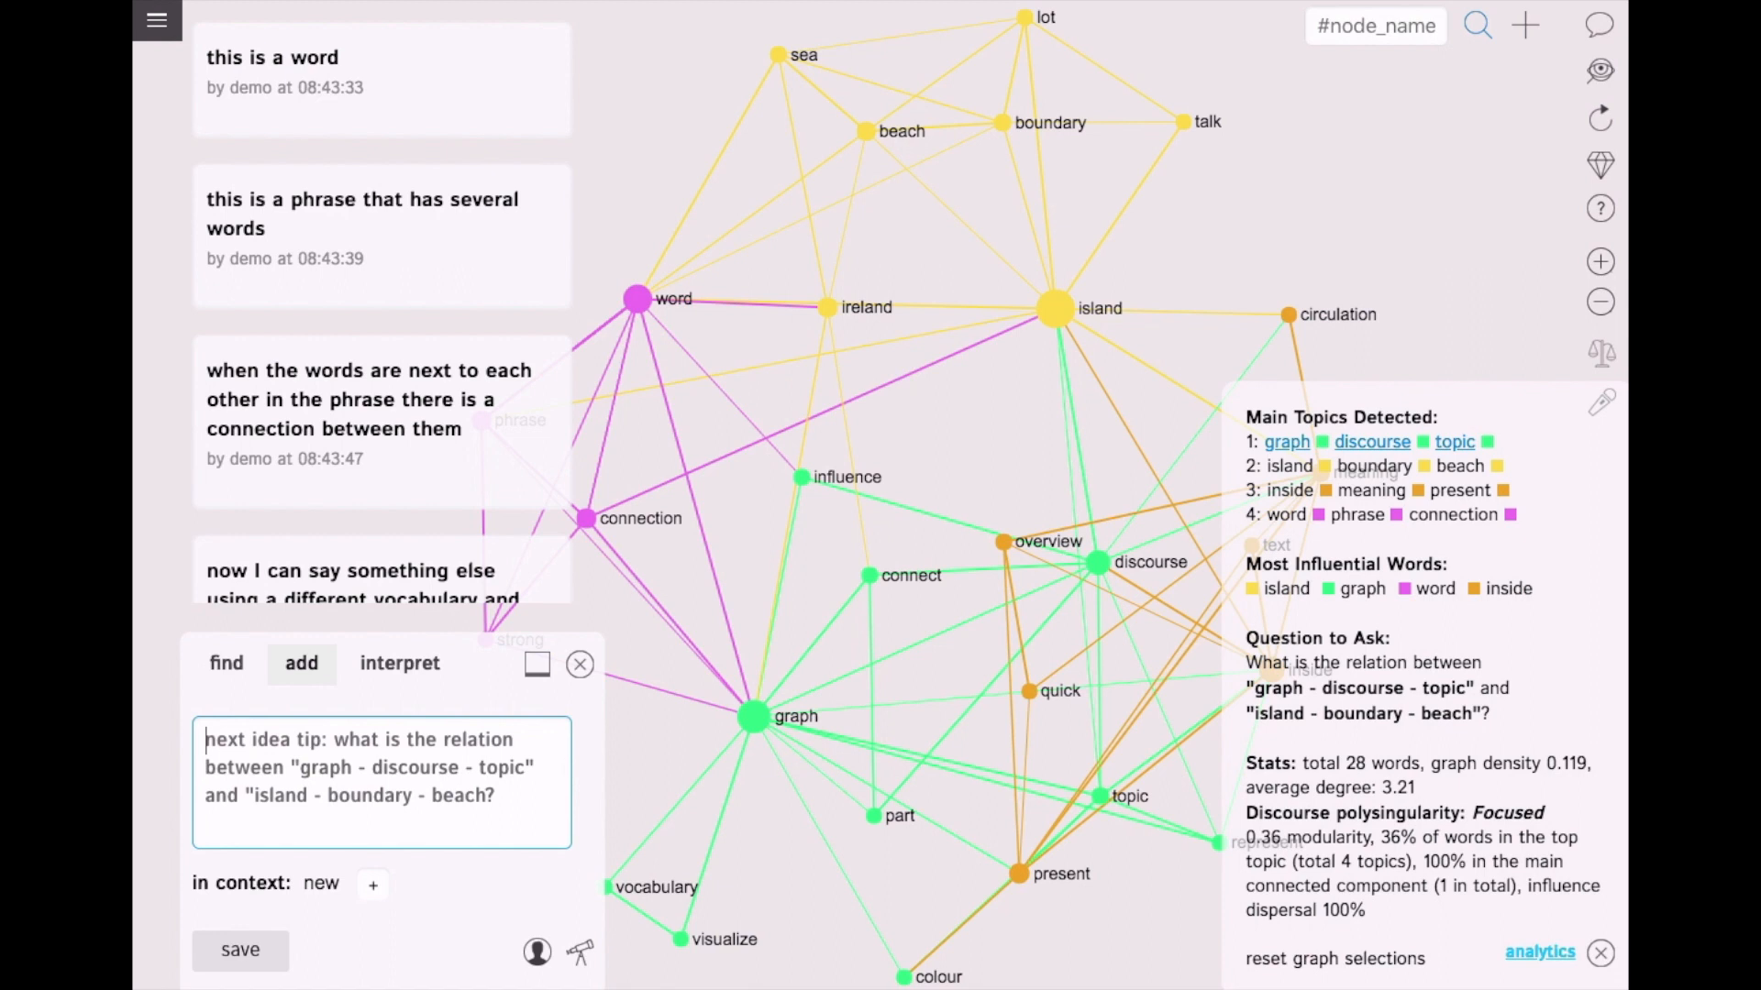
{"action": "type", "text": "the words of a"}
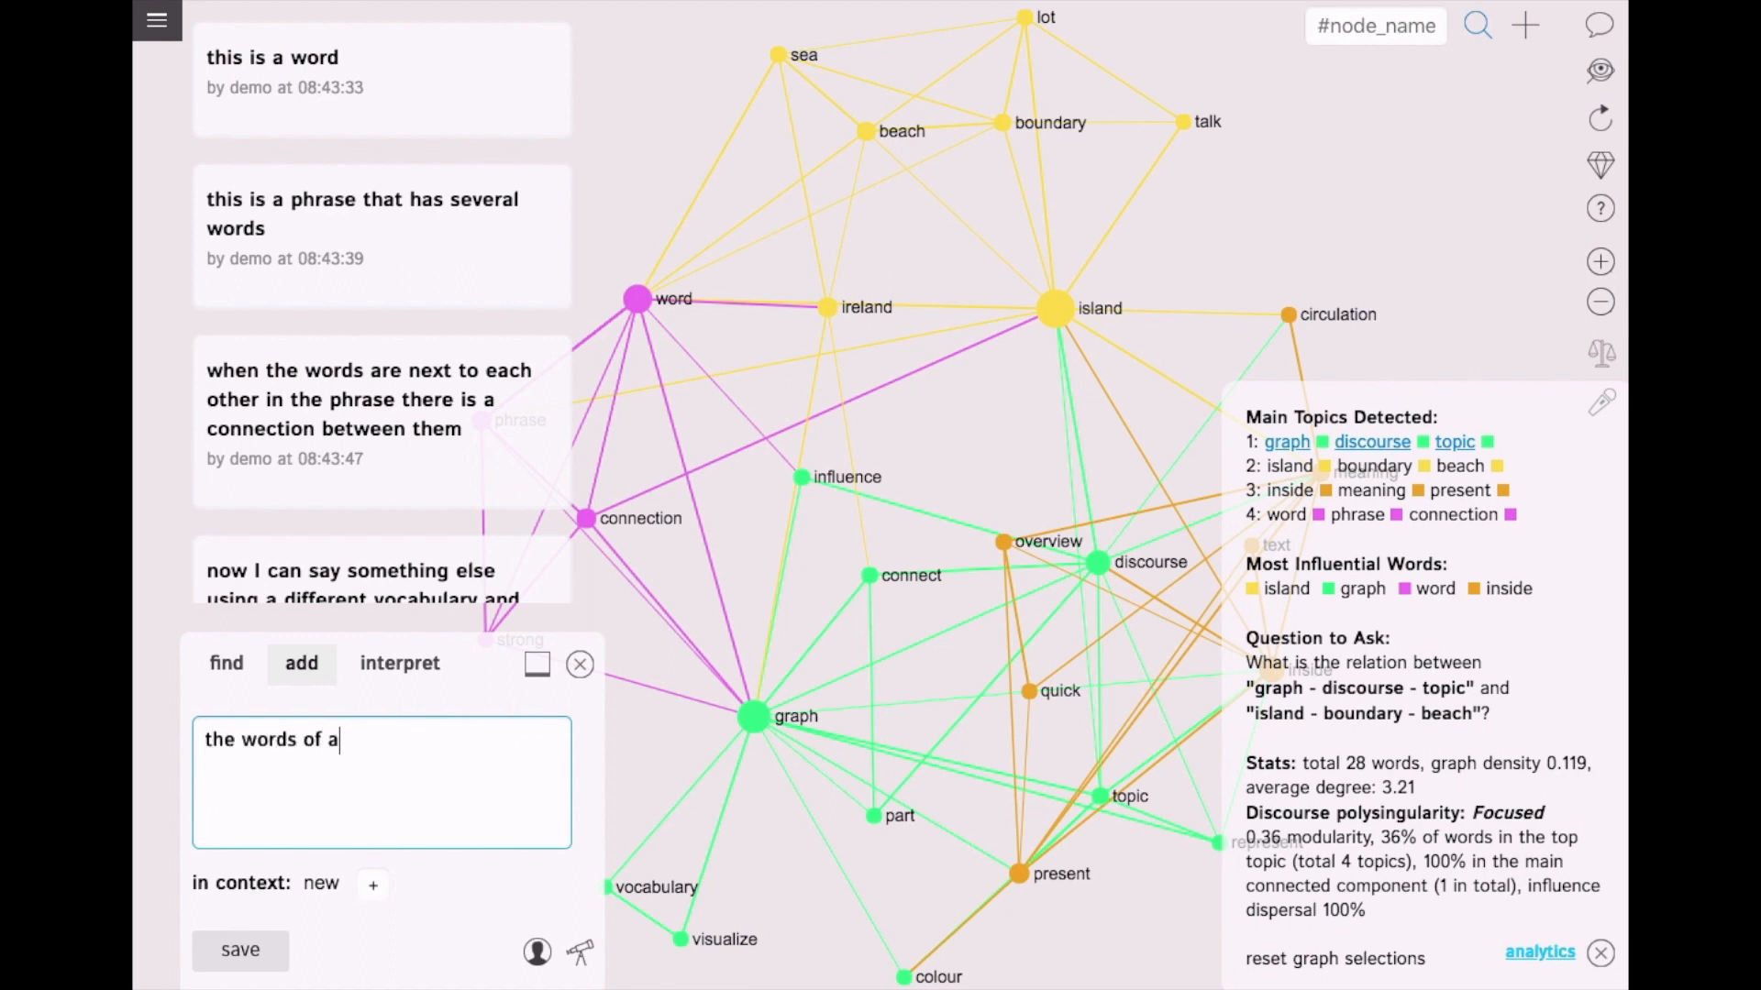
{"action": "type", "text": " topic are like trees at an i"}
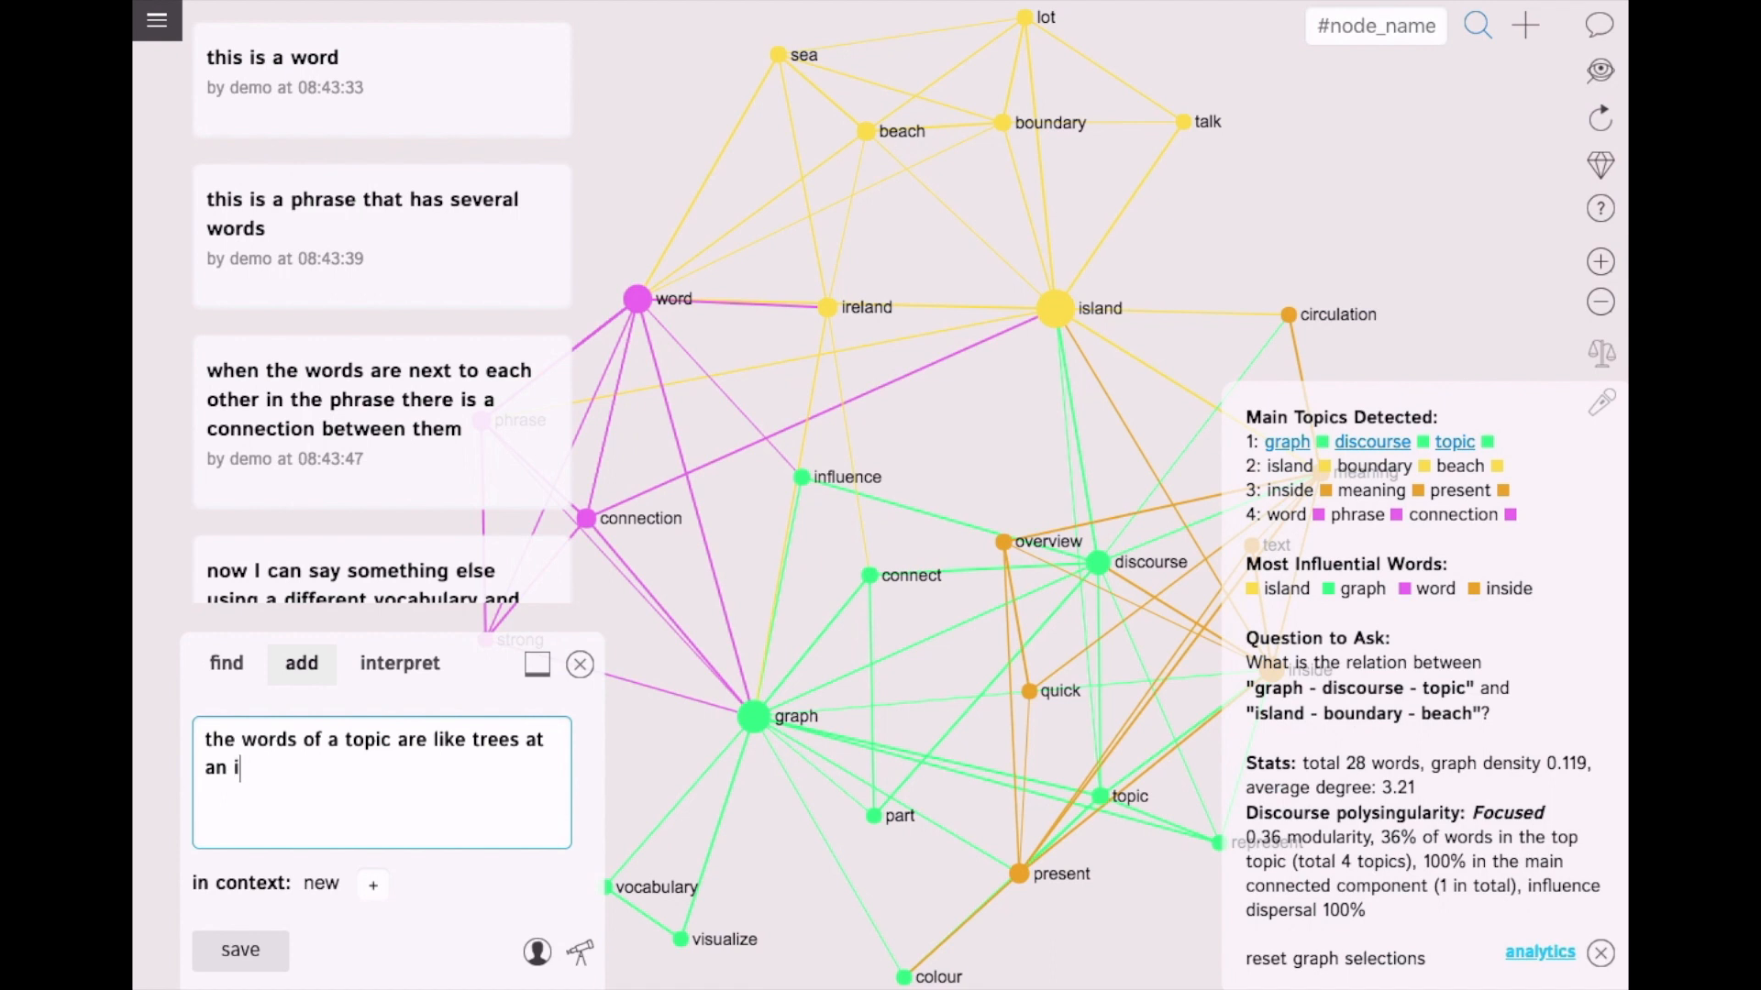
{"action": "type", "text": "sland and t"}
{"action": "type", "text": "hen a forest of "}
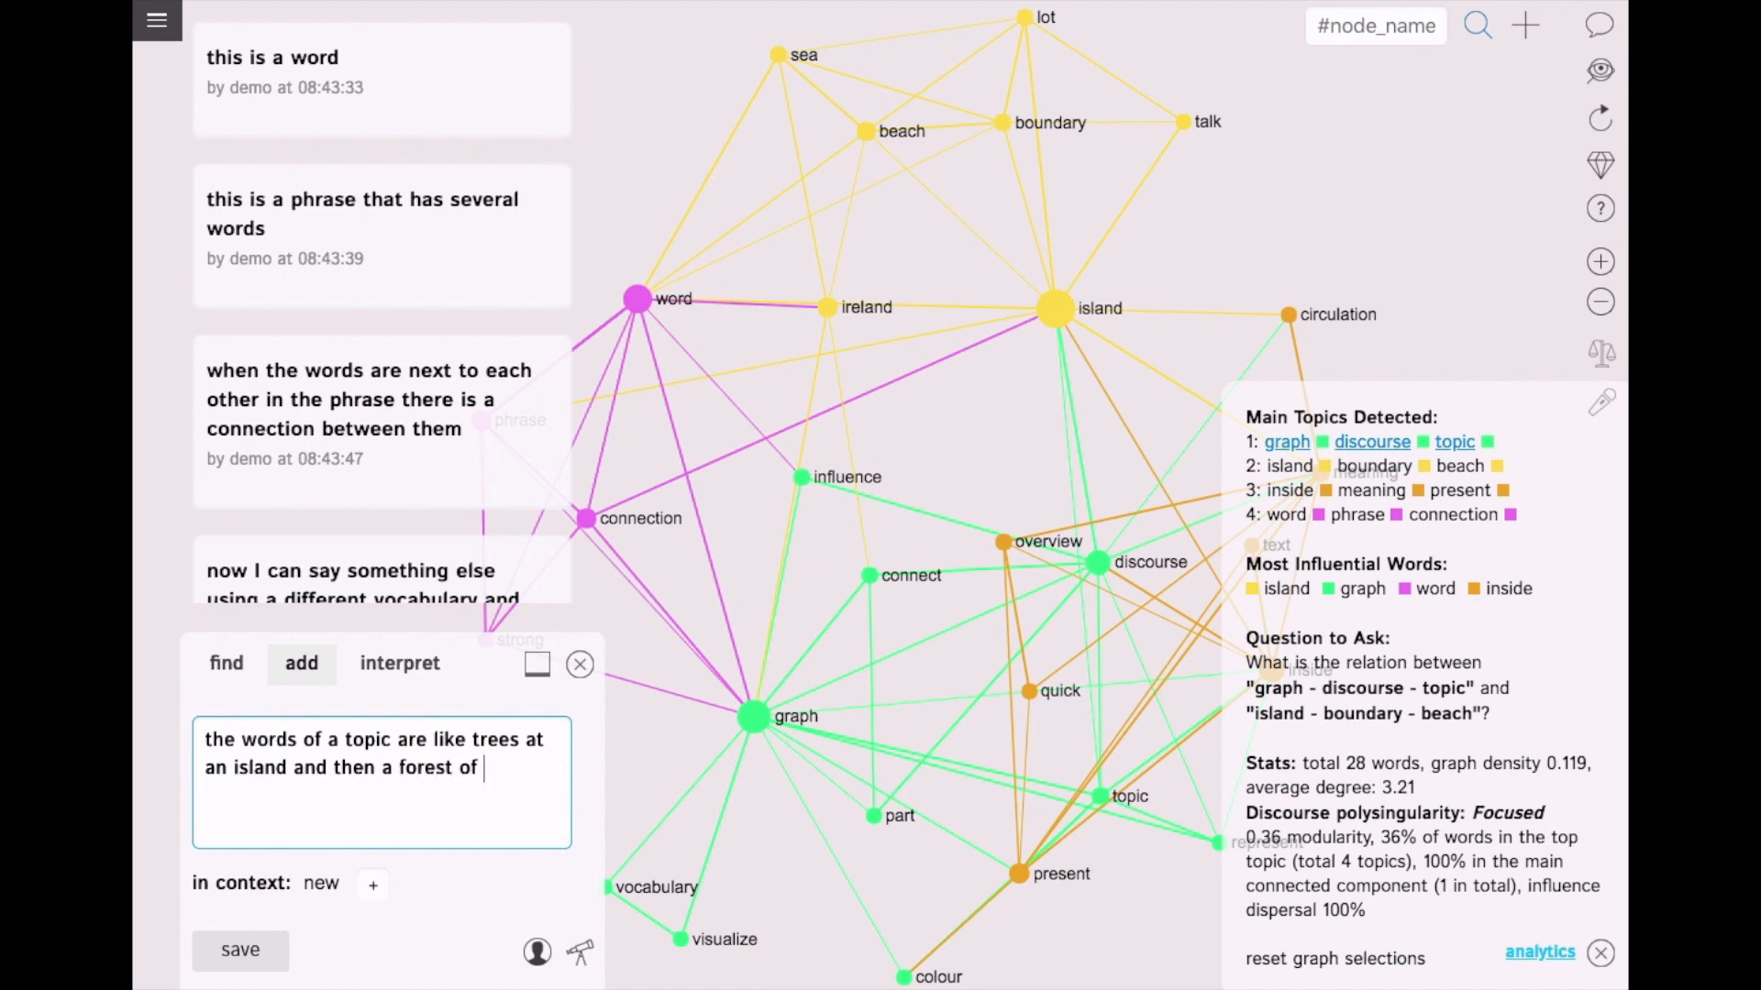
{"action": "type", "text": "trees is like a "}
{"action": "type", "text": "text itself"}
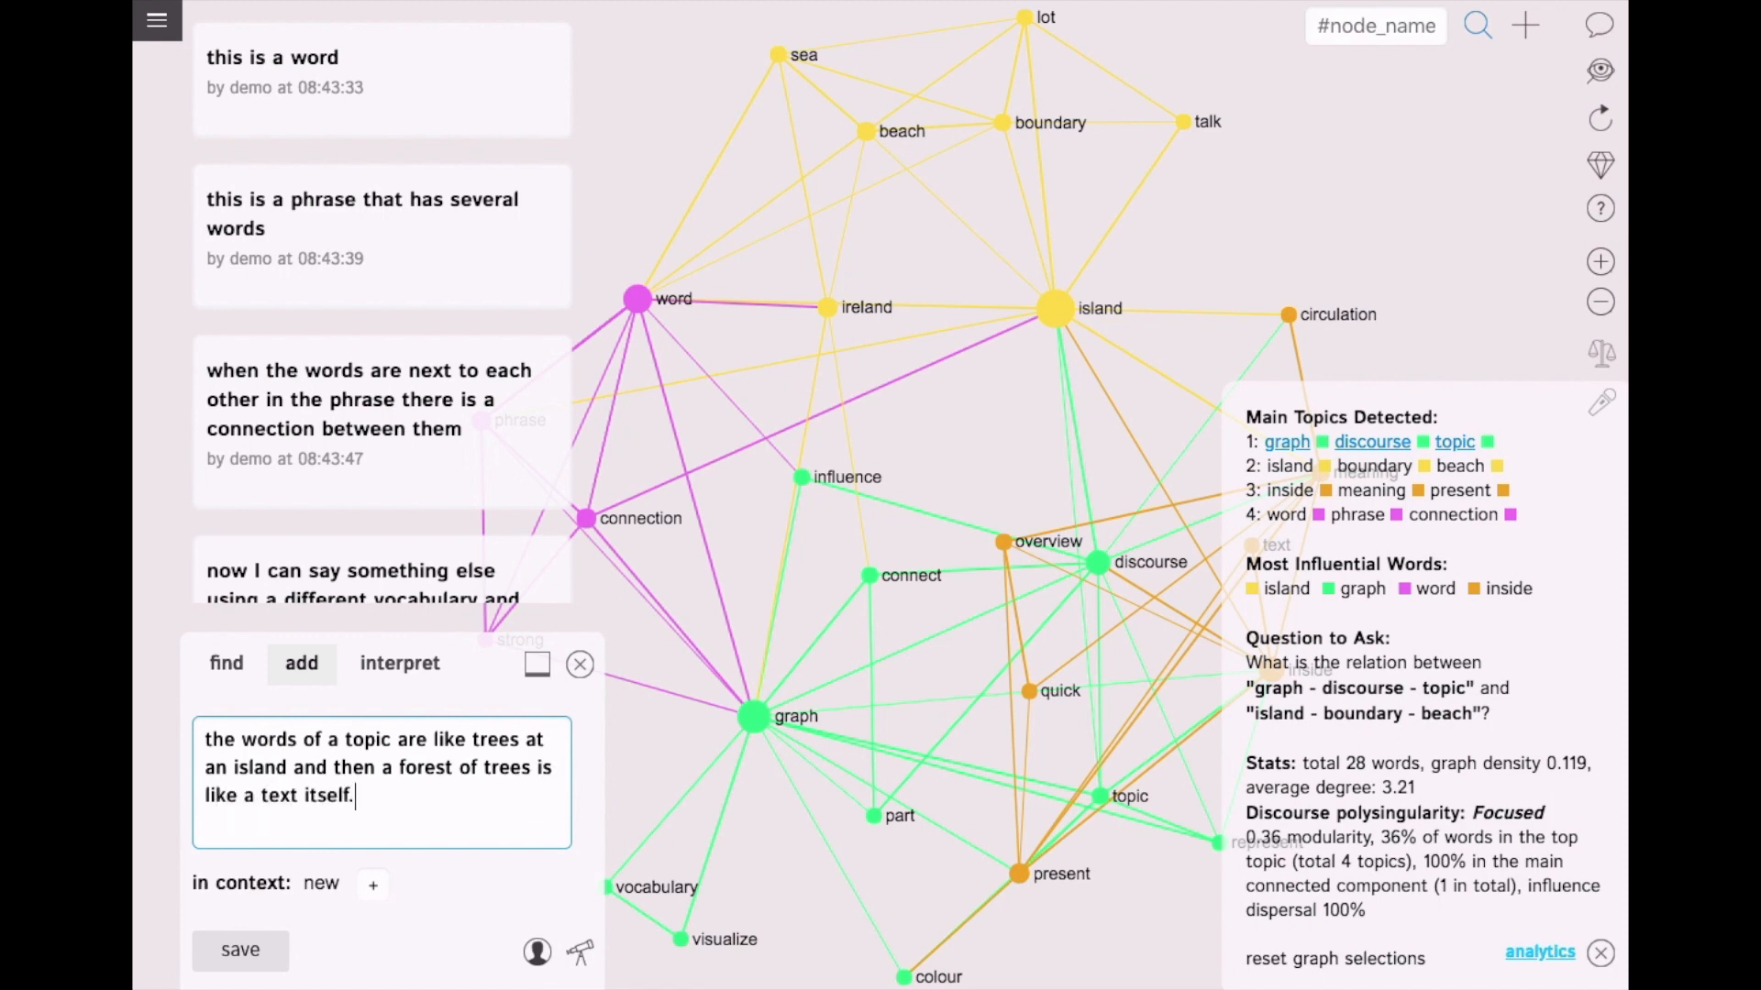
{"action": "type", "text": ".."}
Step: Save the statement comparing a topic's words to trees on an island and forest
{"action": "key", "text": "Return"}
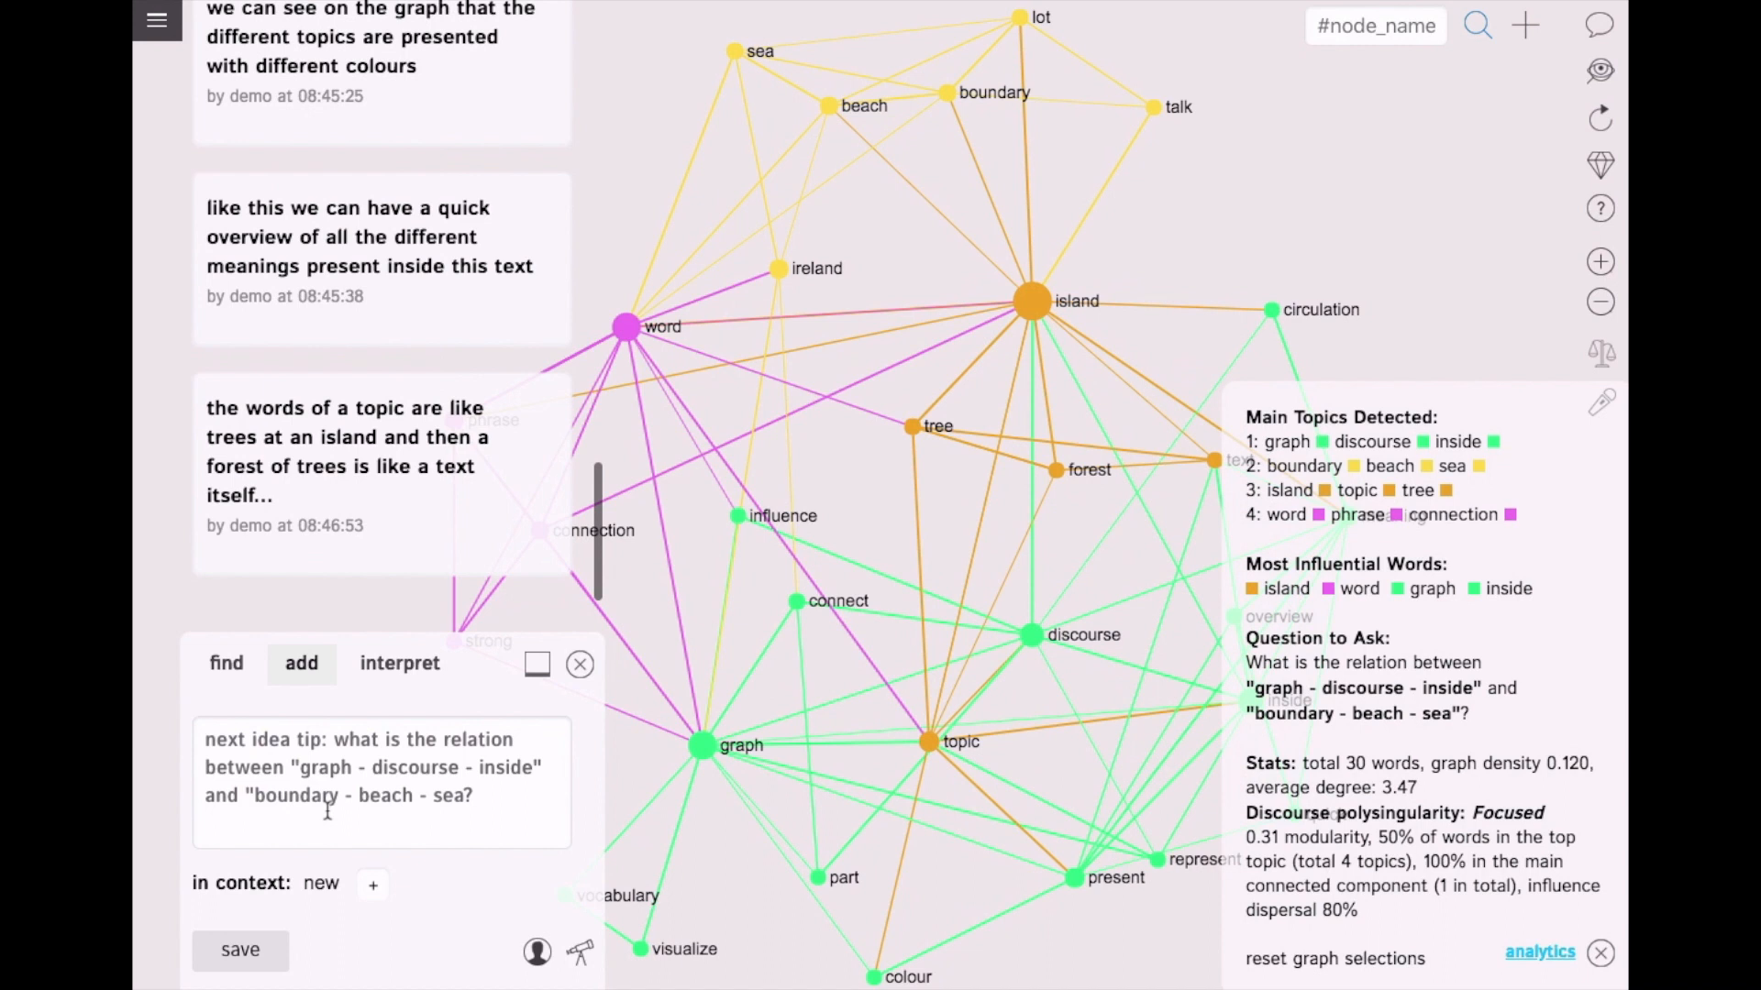
Step: Hide the statements list so the full graph with tree and forest nodes is visible
{"action": "left_click", "coordinate": [1578, 28]}
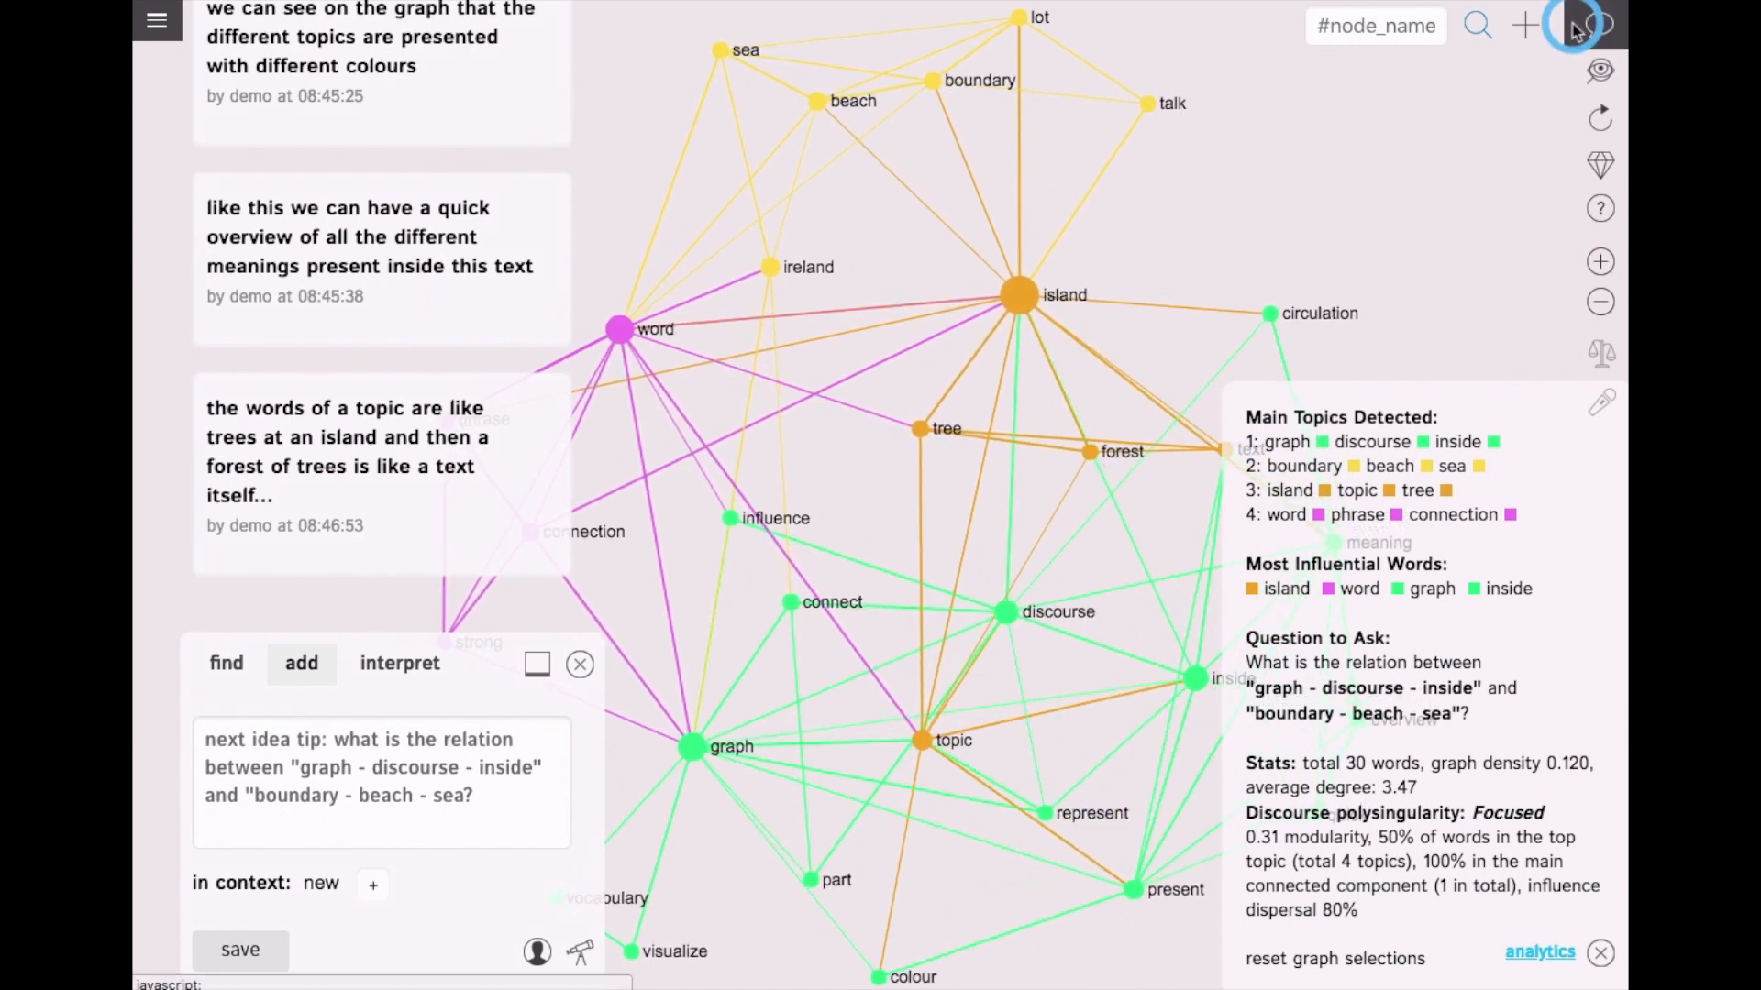
{"action": "left_click", "coordinate": [1038, 208]}
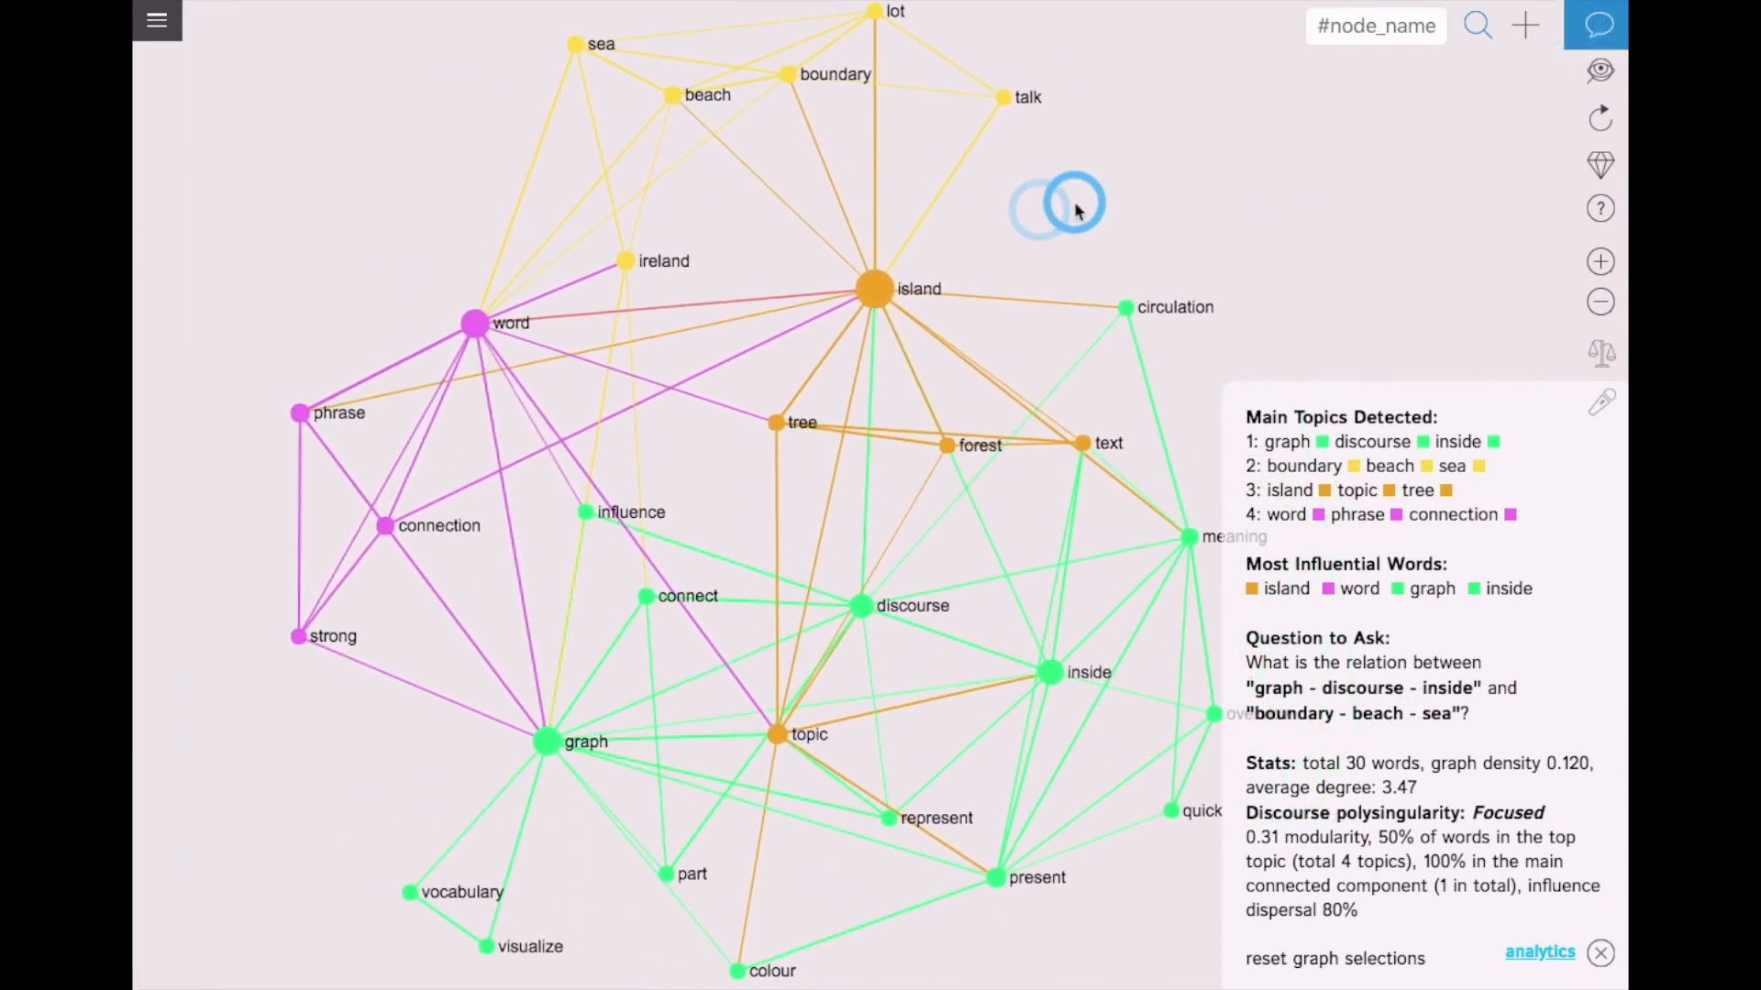